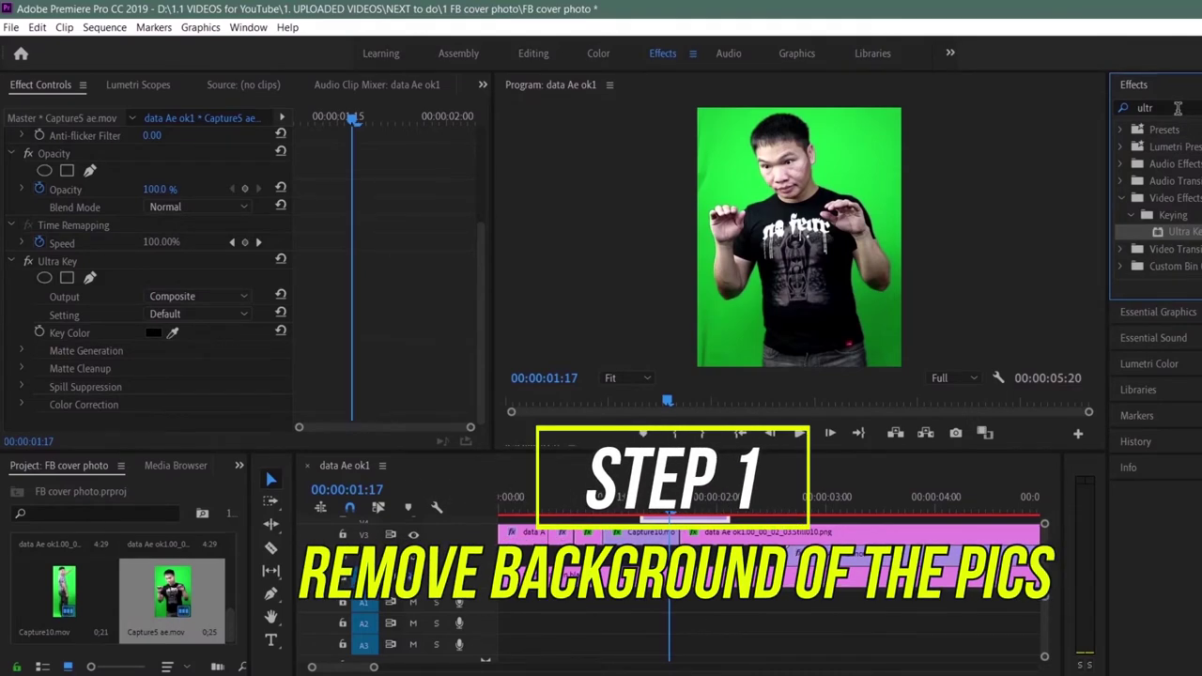
# Key out the green backdrop with Ultra Key, setting Pedestal, Contrast and Mid Point to 100
pyautogui.click(173, 331)
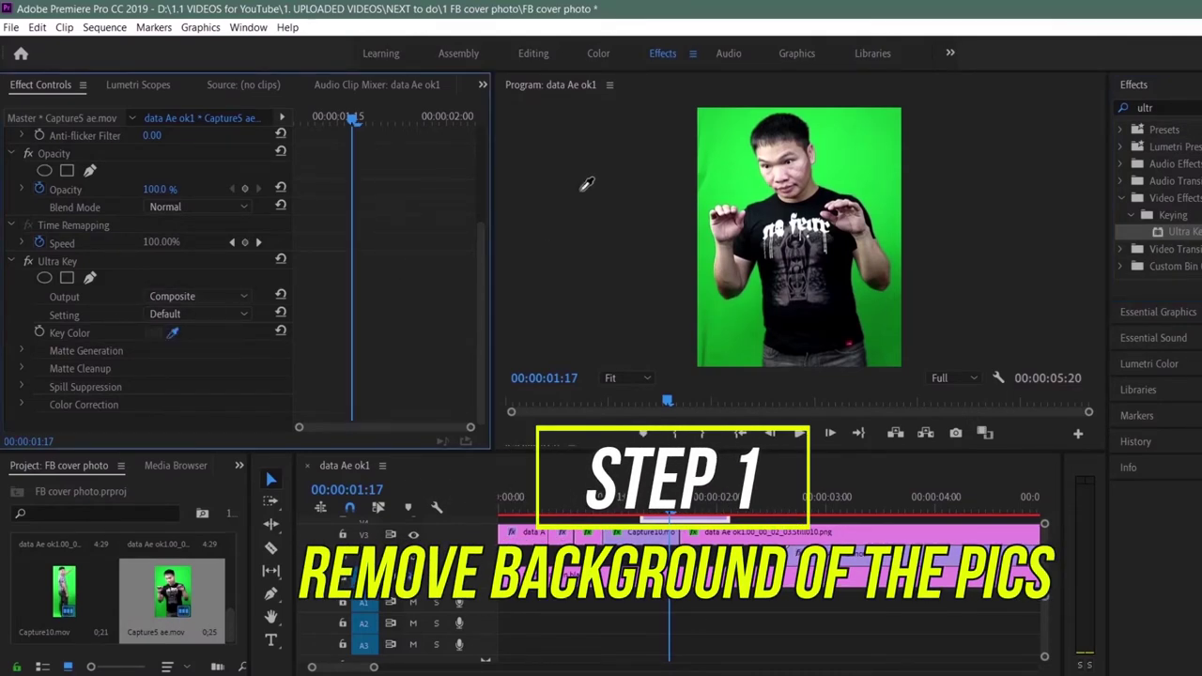
pyautogui.click(740, 158)
pyautogui.click(414, 535)
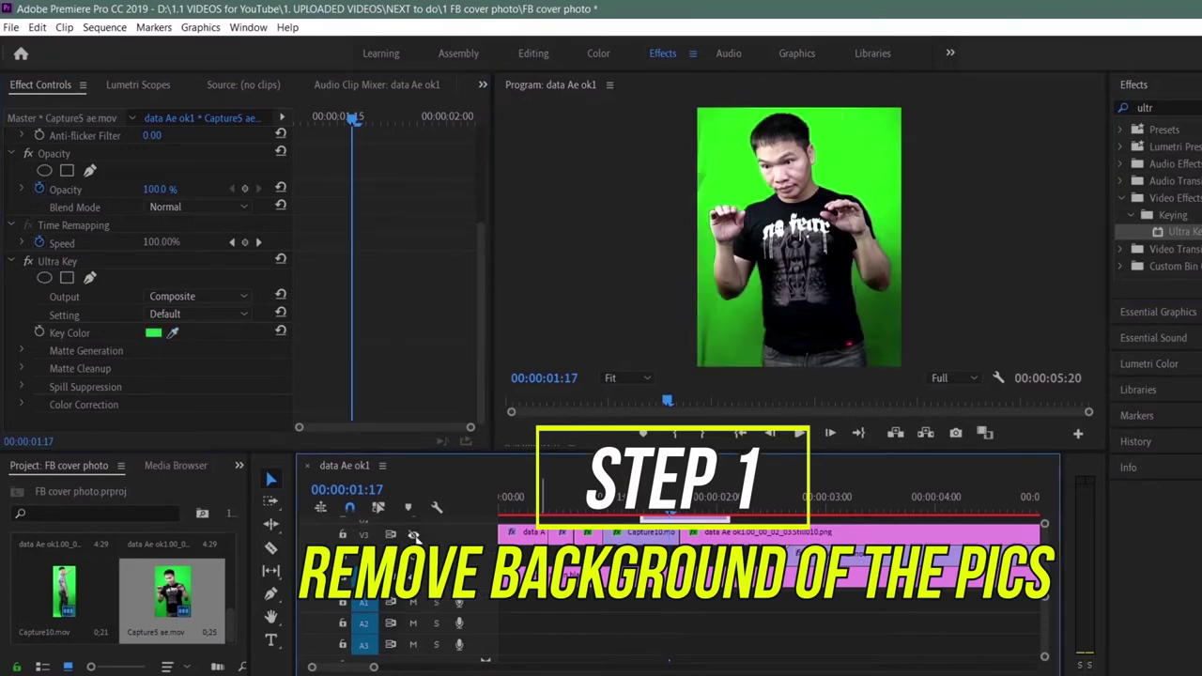
pyautogui.click(21, 350)
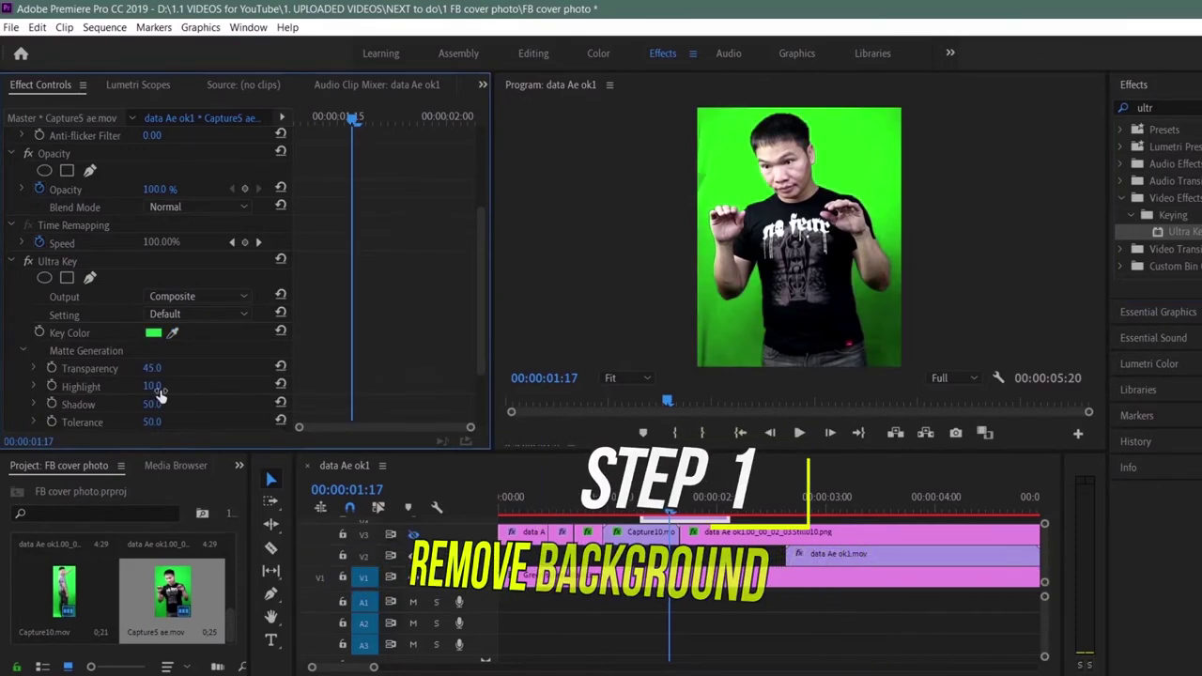
pyautogui.scroll(-3, 200, 383)
pyautogui.scroll(-1, 151, 360)
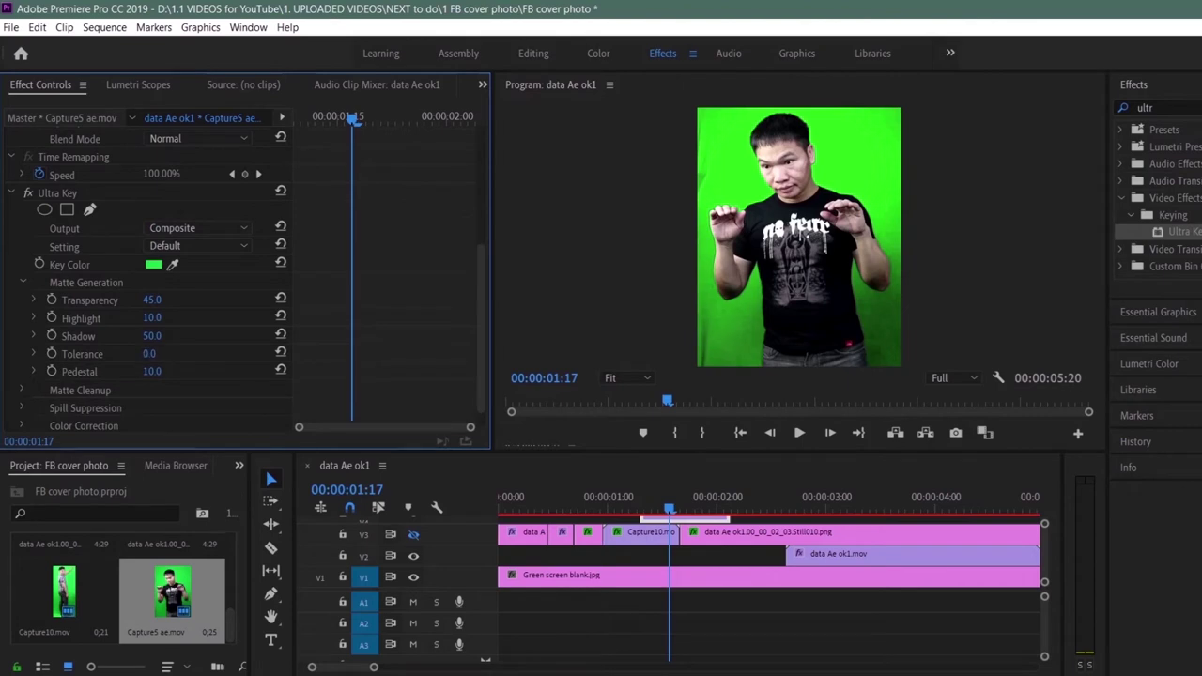
pyautogui.moveTo(152, 372); pyautogui.dragTo(237, 372)
pyautogui.click(22, 390)
pyautogui.scroll(-4, 143, 372)
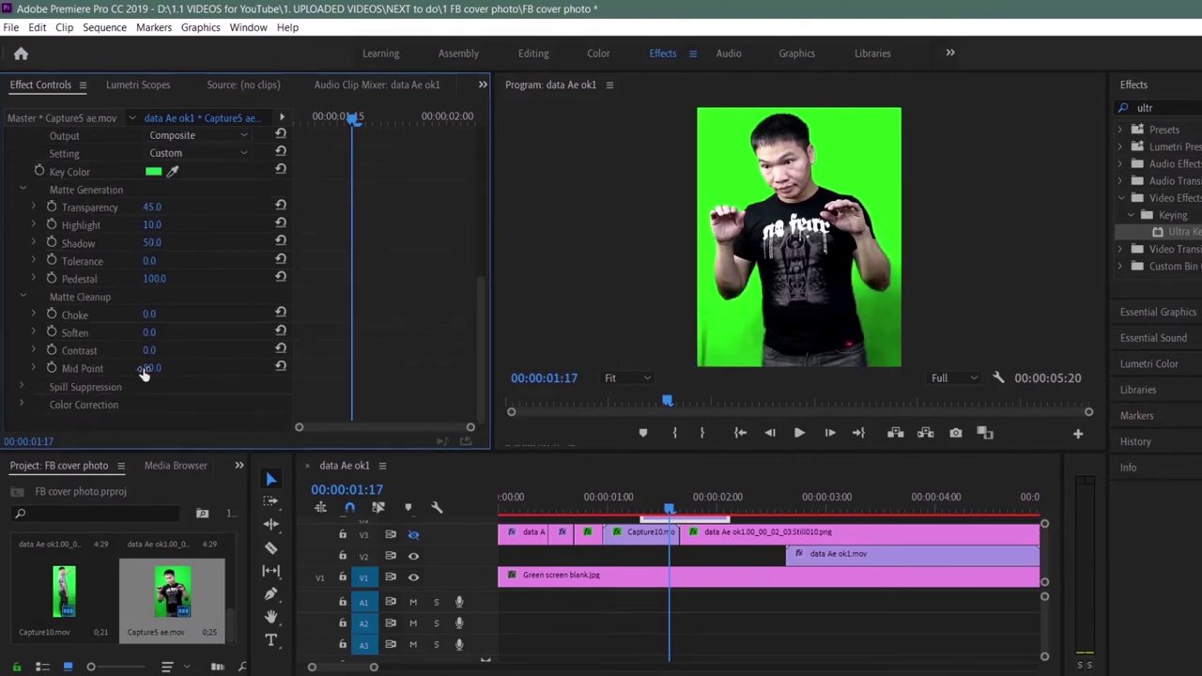
pyautogui.moveTo(149, 350)
pyautogui.mouseDown()
pyautogui.moveTo(235, 350)
pyautogui.moveTo(237, 368)
pyautogui.mouseUp()
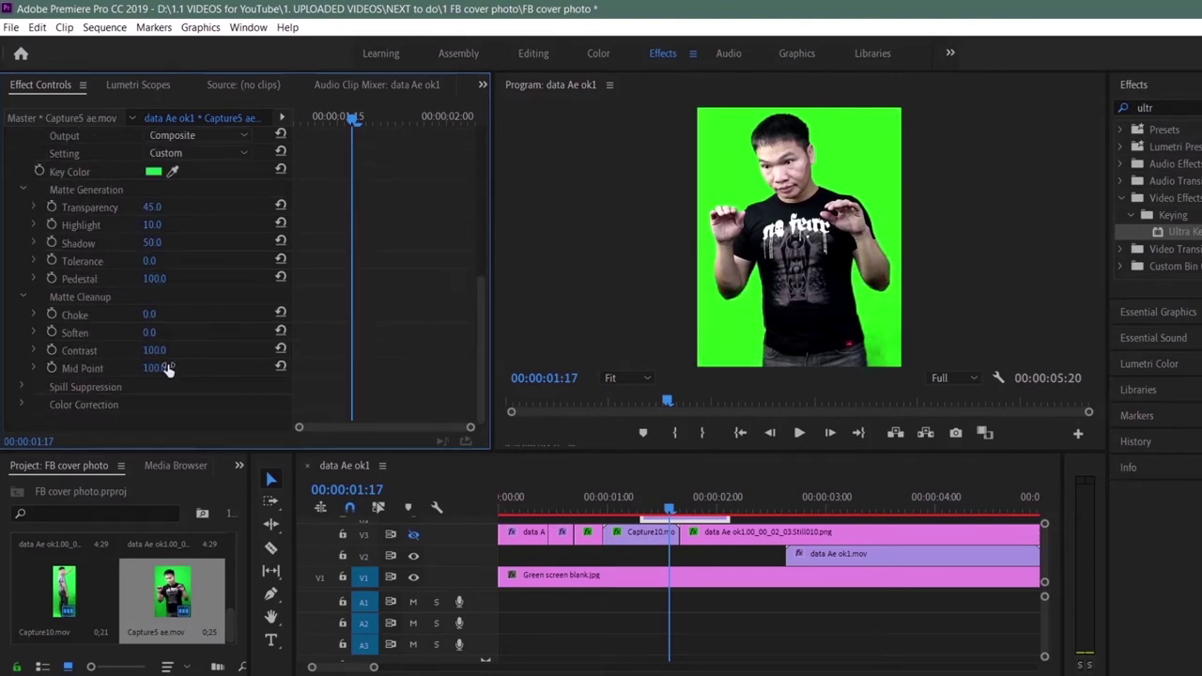
# Hide the V1 green track and export the keyed frame as PNG '6'
pyautogui.click(413, 576)
pyautogui.click(955, 433)
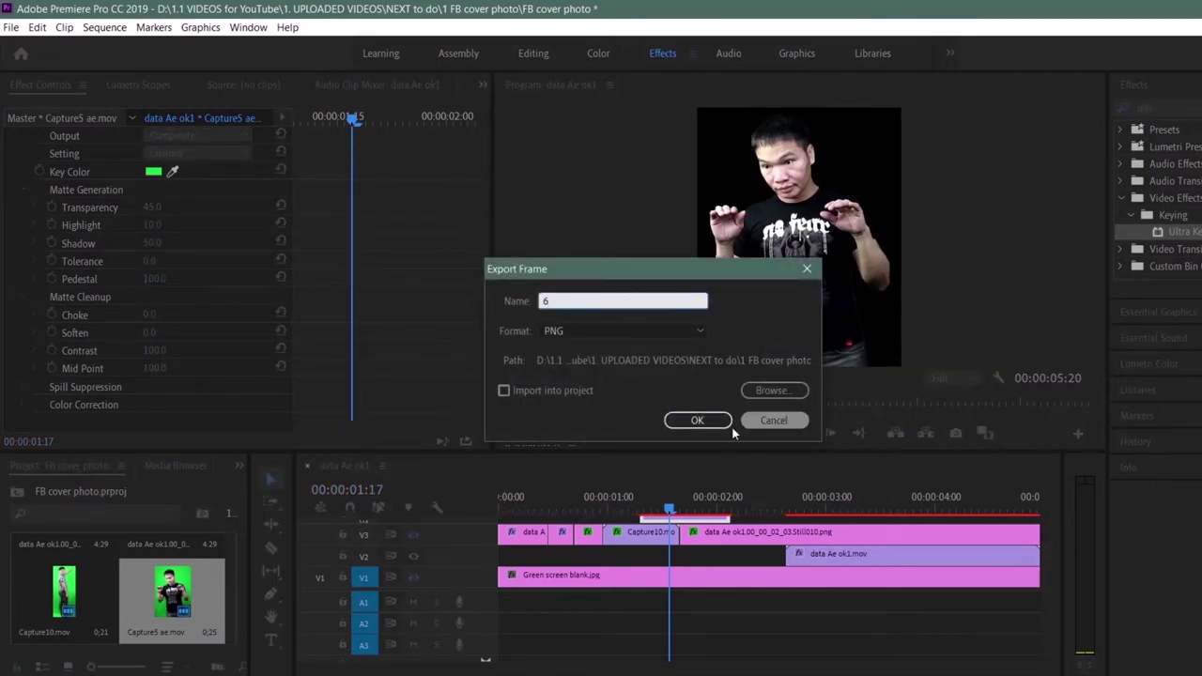
pyautogui.click(716, 420)
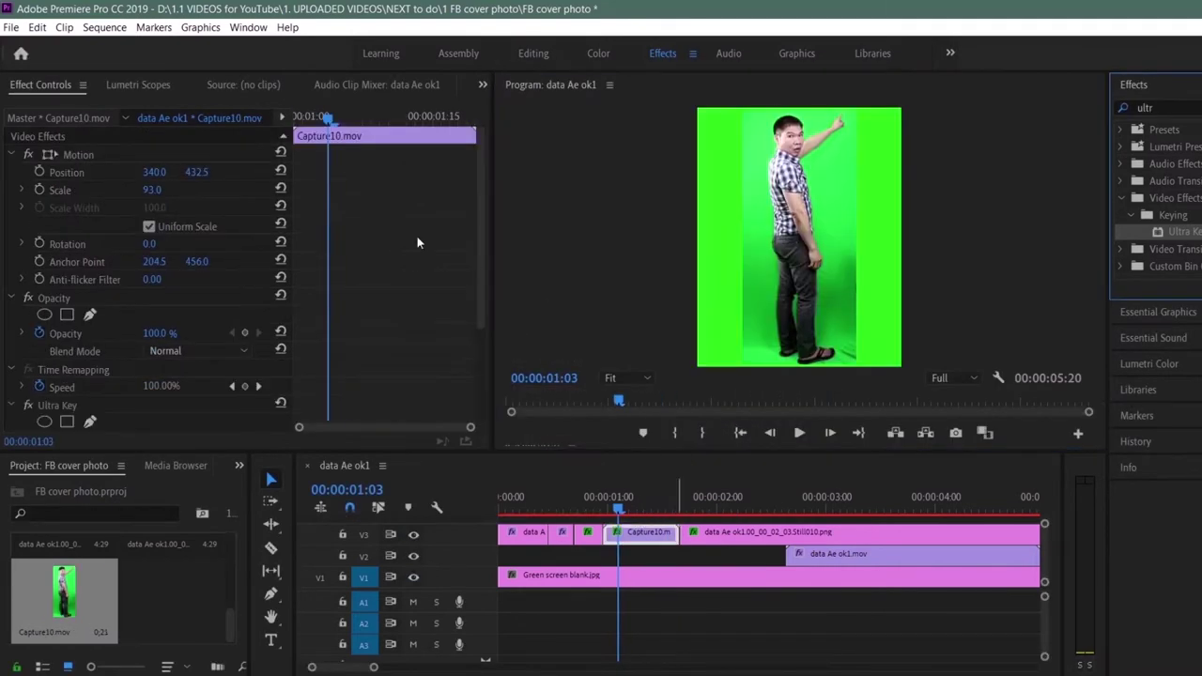
# Key out Capture10's green backdrop with Tolerance 0 and Pedestal, Contrast, Mid Point 100
pyautogui.scroll(-2, 391, 259)
pyautogui.scroll(-3, 390, 258)
pyautogui.click(172, 373)
pyautogui.click(831, 145)
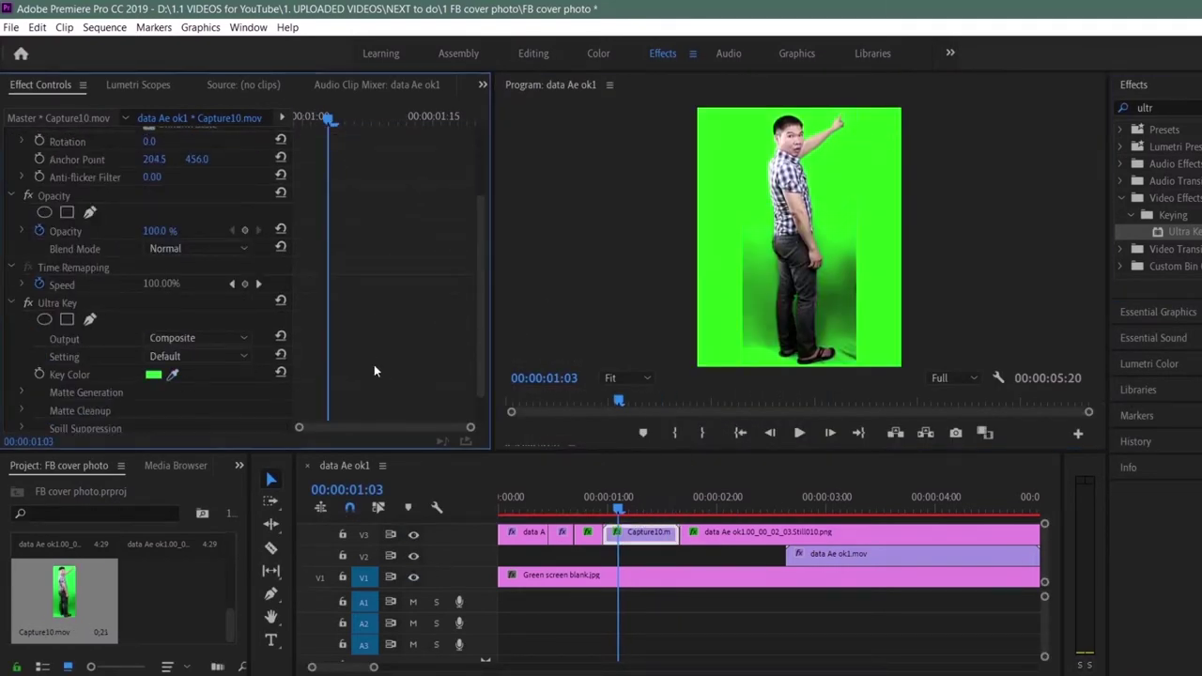
pyautogui.scroll(-1, 374, 365)
pyautogui.click(23, 352)
pyautogui.scroll(-2, 397, 262)
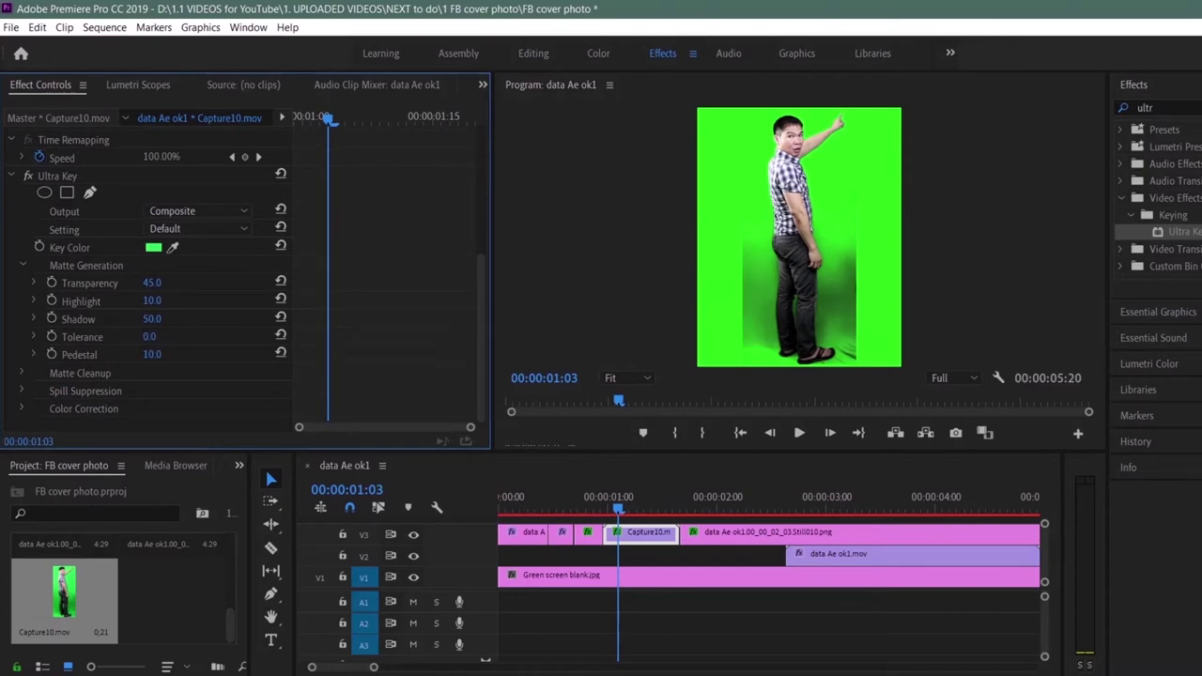
pyautogui.moveTo(154, 336)
pyautogui.mouseDown()
pyautogui.moveTo(173, 336)
pyautogui.moveTo(128, 354)
pyautogui.moveTo(190, 373)
pyautogui.mouseUp()
pyautogui.click(22, 373)
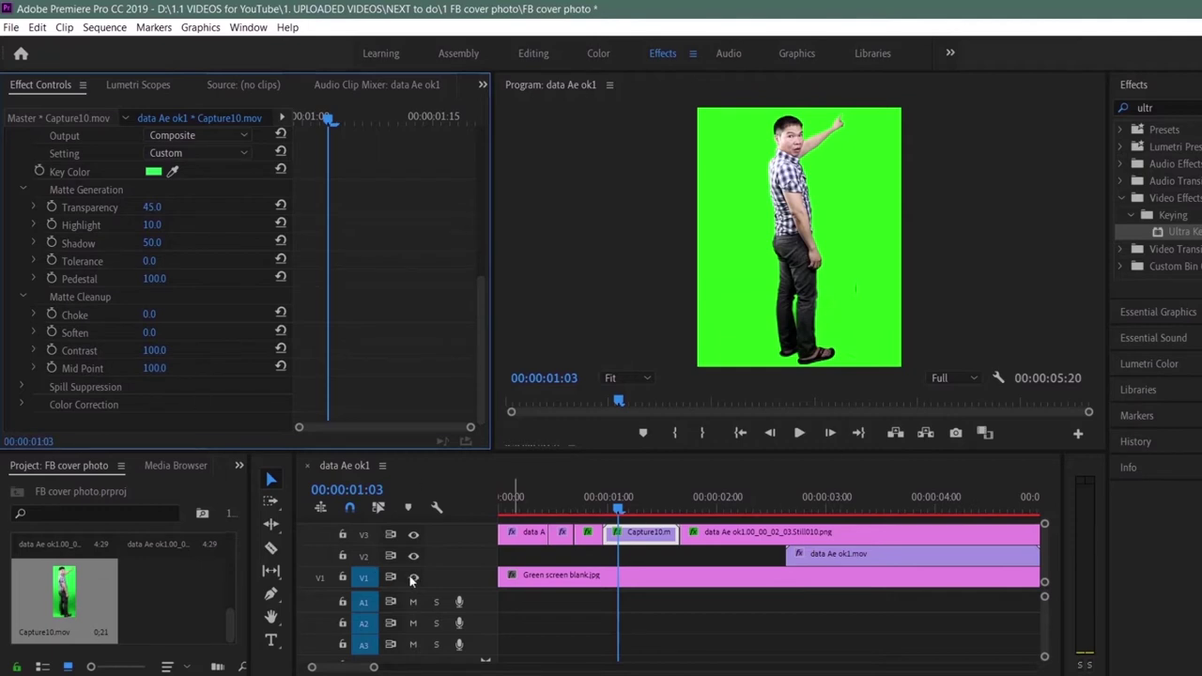
# Hide the V1 green track and export the pointing man's frame as a PNG still
pyautogui.click(414, 576)
pyautogui.click(956, 433)
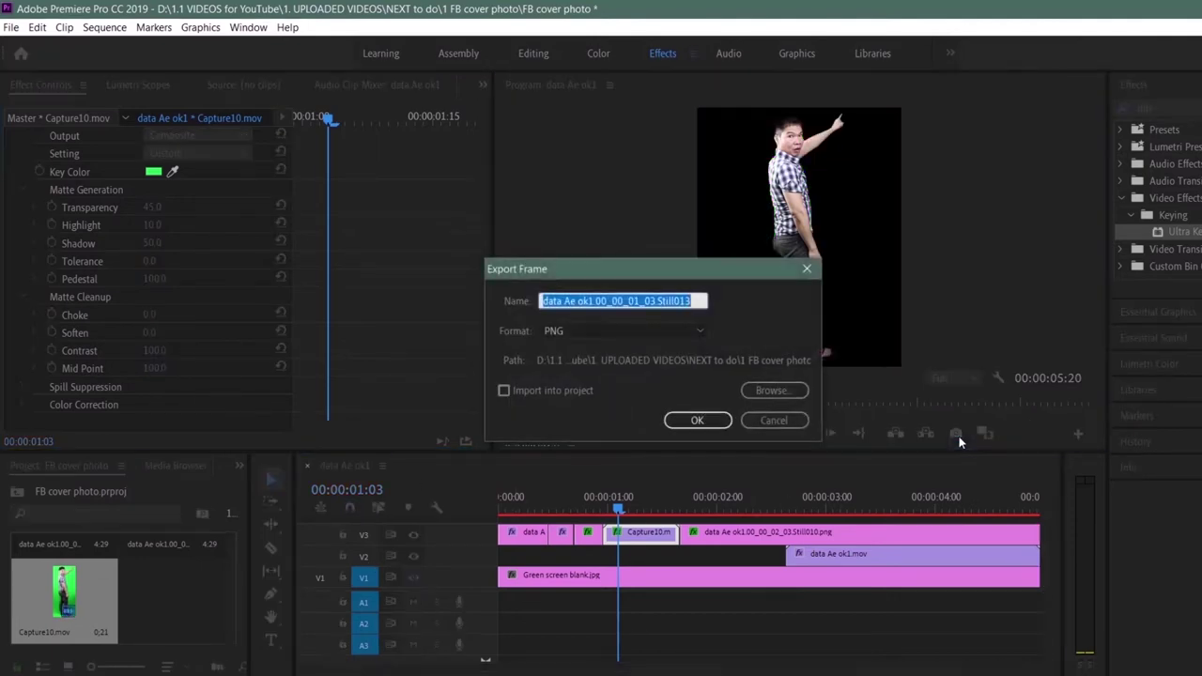
pyautogui.click(703, 422)
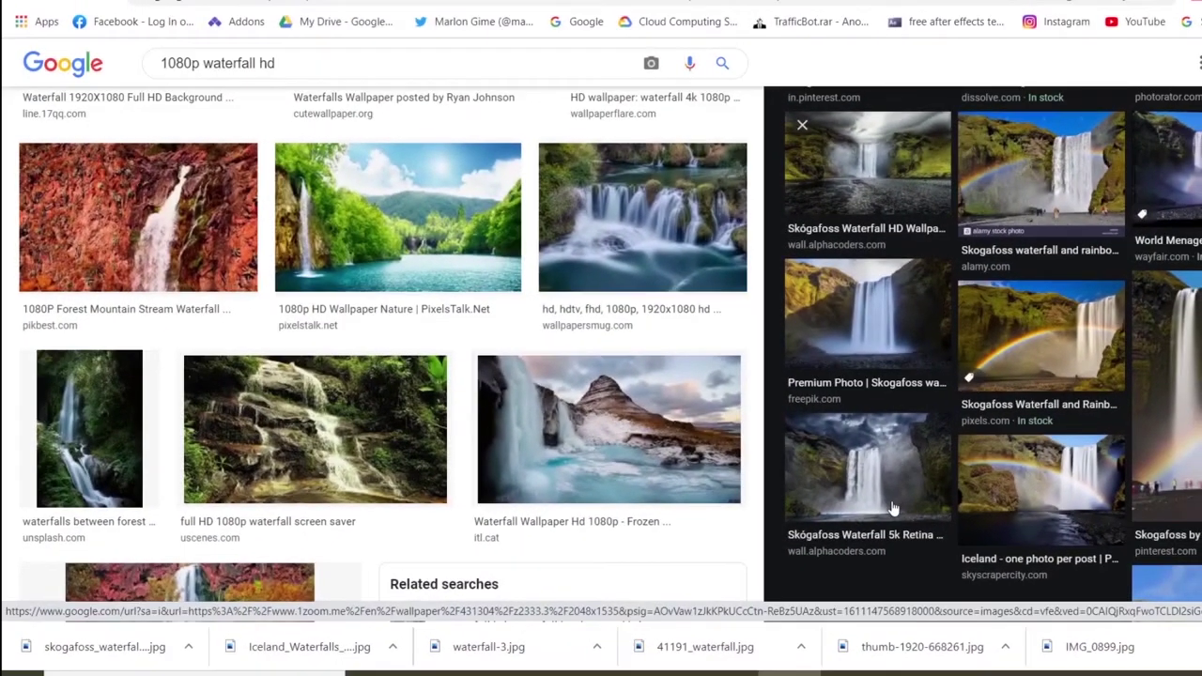
# Preview the stormy Skógafoss result and visit its Wallpaper Abyss source page
pyautogui.click(905, 471)
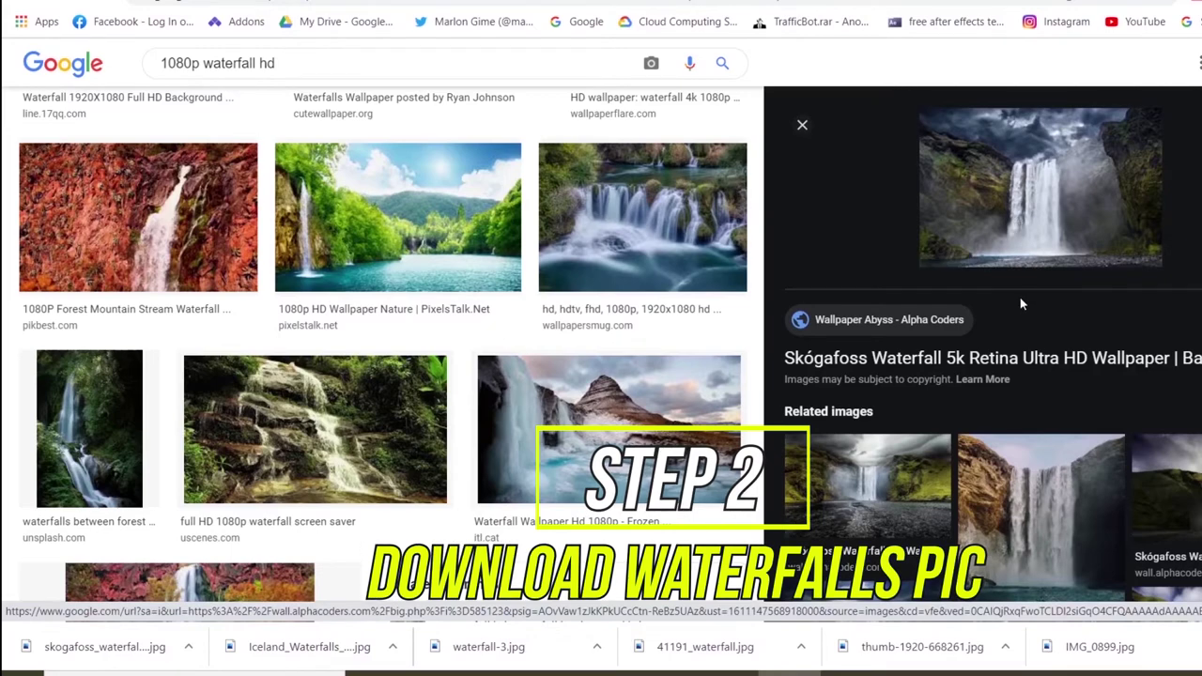
pyautogui.click(1069, 359)
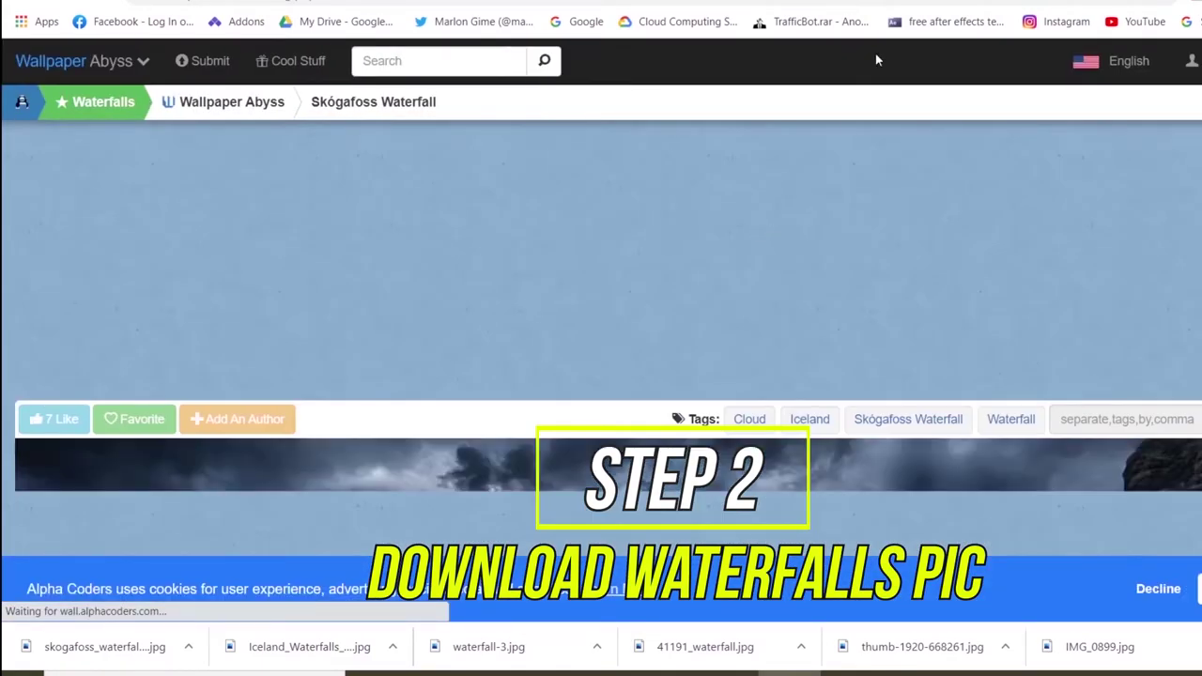
pyautogui.scroll(-5, 751, 263)
pyautogui.scroll(-4, 787, 275)
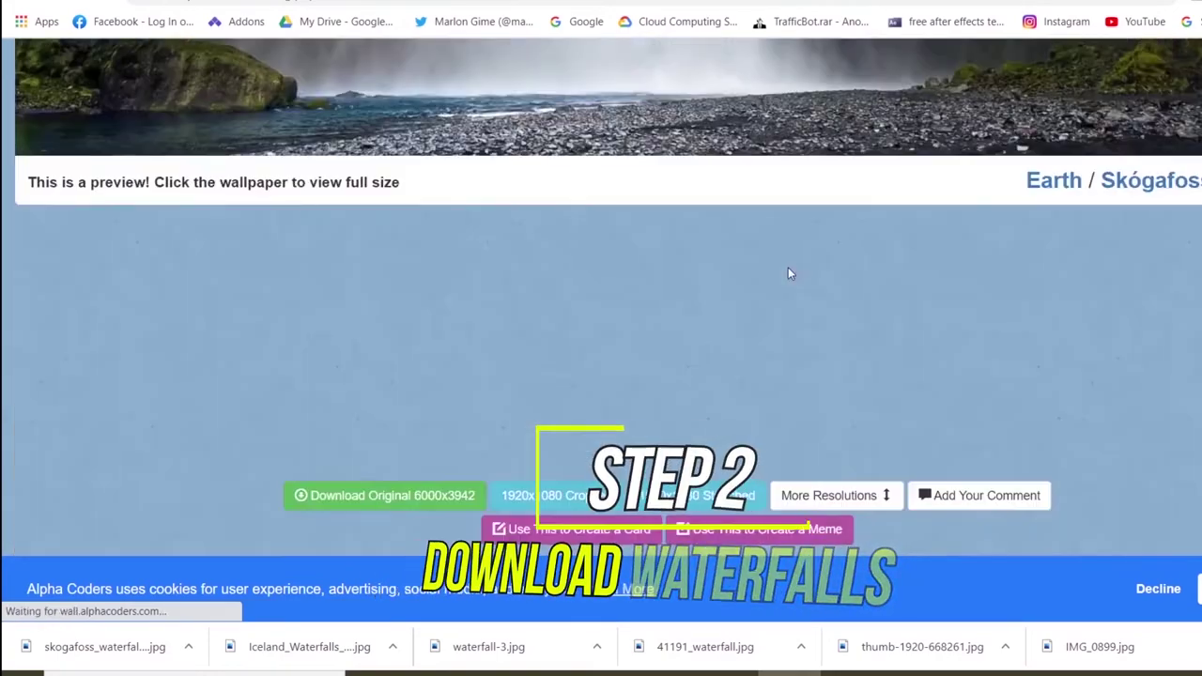
pyautogui.scroll(4, 788, 267)
pyautogui.scroll(2, 789, 274)
# Open the full-size wallpaper in a new tab and save it as JPEG 'ok'
pyautogui.rightClick(702, 198)
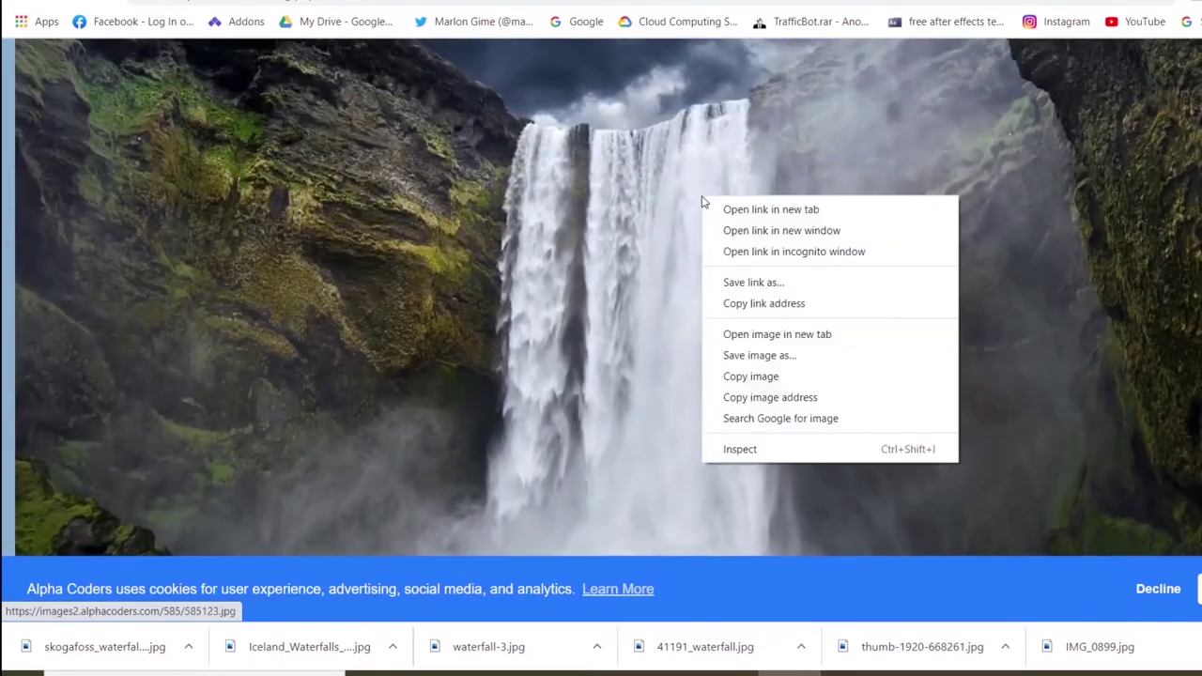
pyautogui.click(808, 214)
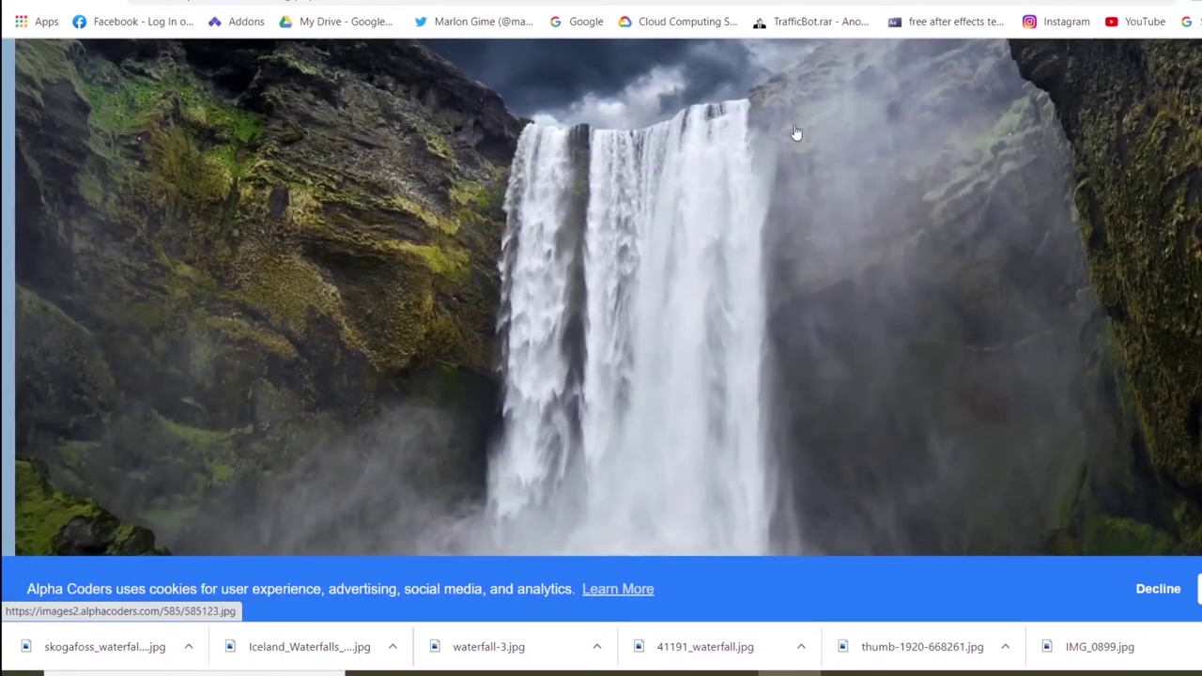
pyautogui.click(789, 3)
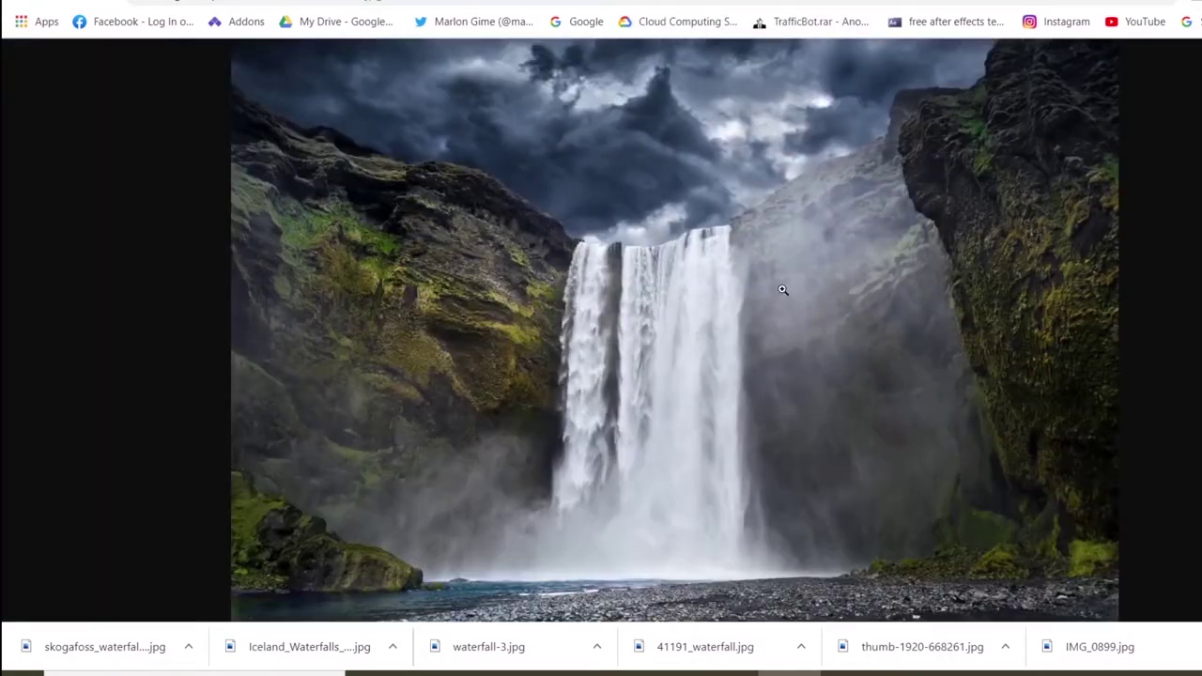
pyautogui.rightClick(610, 244)
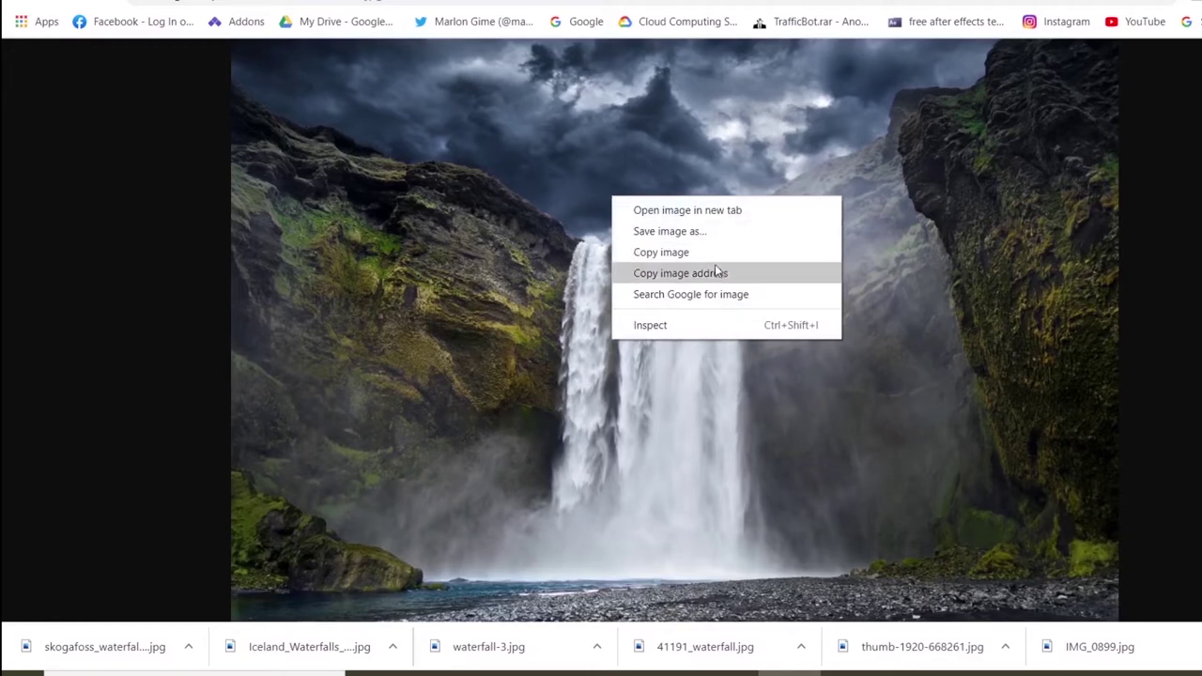
pyautogui.click(696, 230)
pyautogui.write('ok')
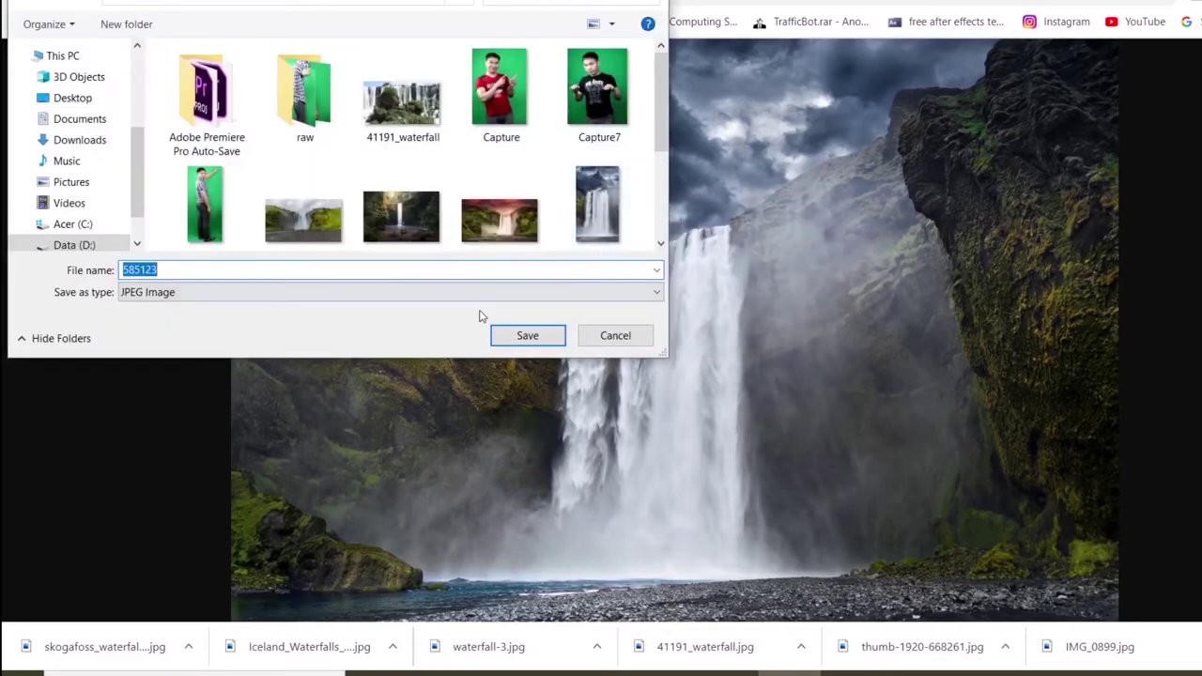
pyautogui.click(528, 336)
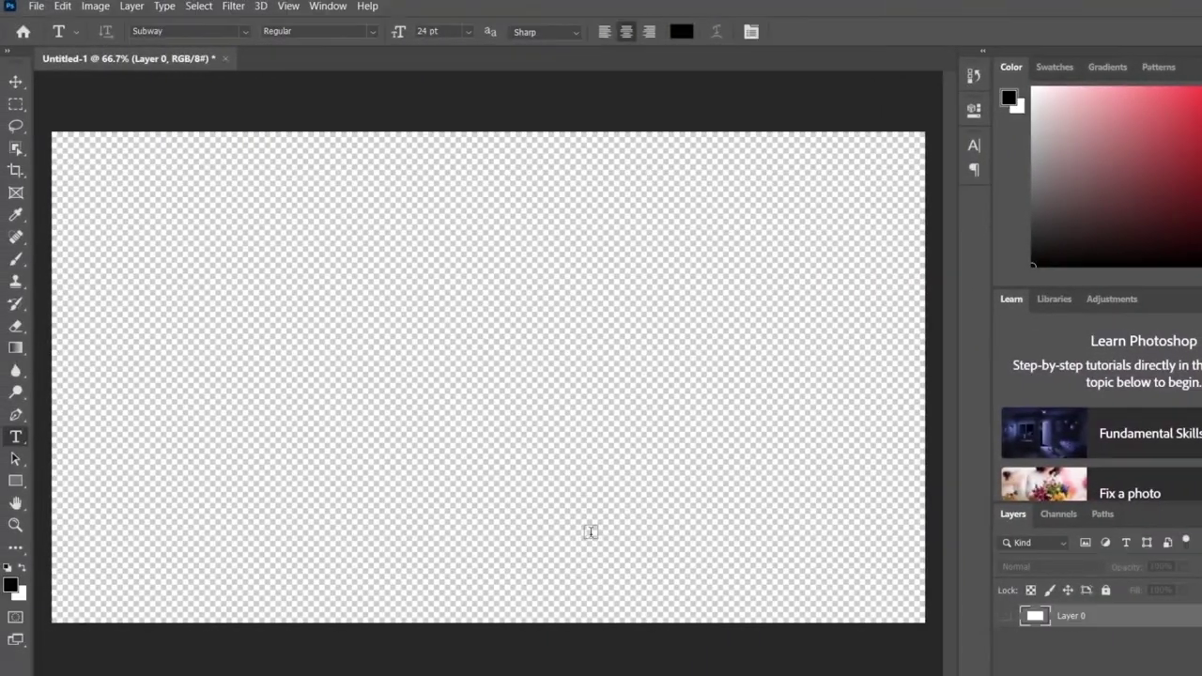
# Open the cut-out photos a, b and c in Photoshop
pyautogui.click(36, 7)
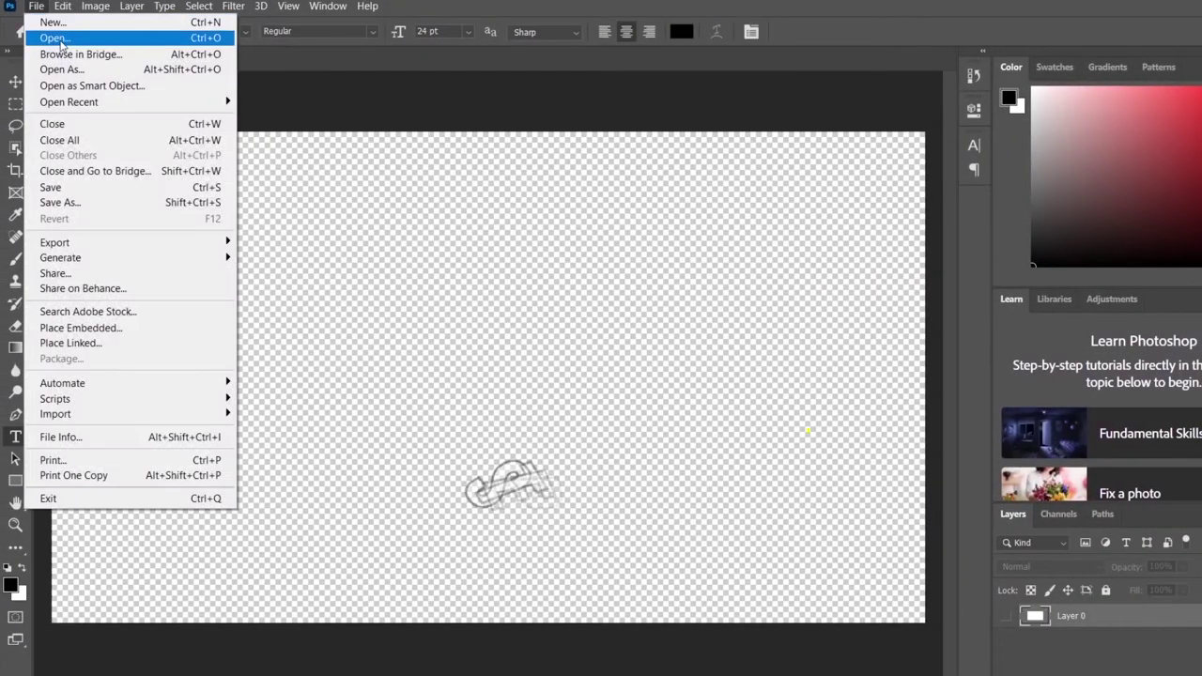
pyautogui.click(51, 38)
pyautogui.keyDown('ctrl'); pyautogui.click(197, 246); pyautogui.keyUp('ctrl')
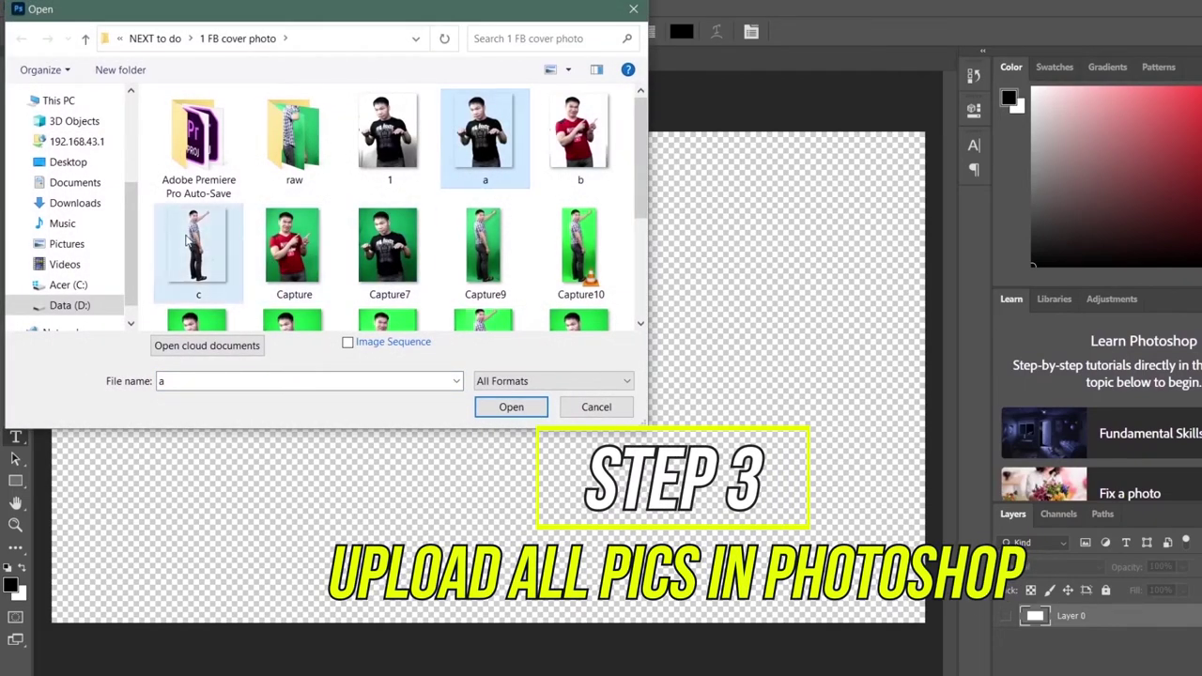
pyautogui.keyDown('ctrl'); pyautogui.click(580, 133); pyautogui.keyUp('ctrl')
pyautogui.click(511, 407)
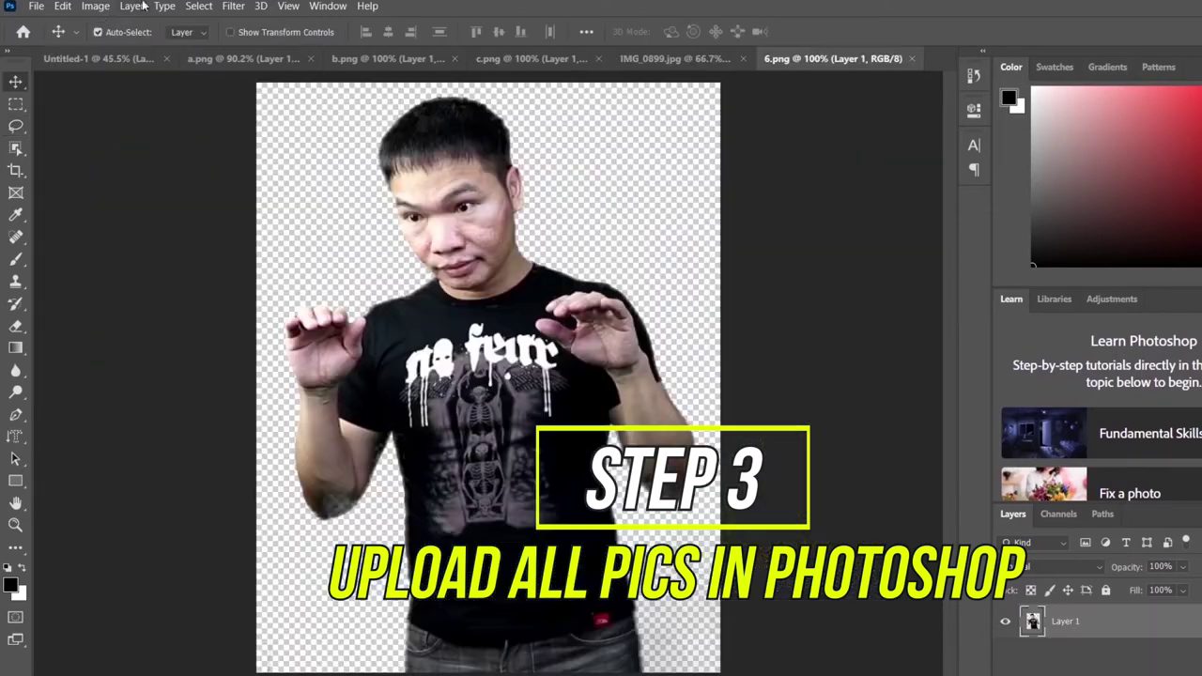
# Darken 6.png using Brightness/Contrast with Brightness -44 and Contrast 0
pyautogui.click(95, 7)
pyautogui.moveTo(122, 46)
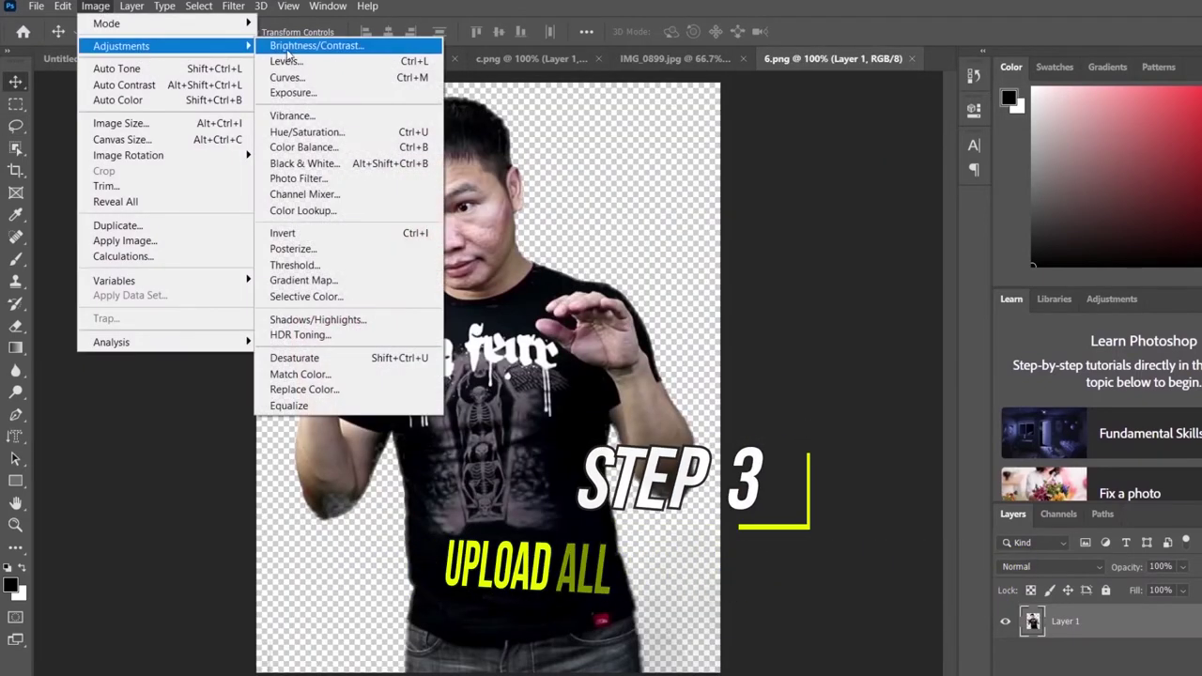
pyautogui.click(301, 44)
pyautogui.moveTo(777, 220); pyautogui.dragTo(754, 220)
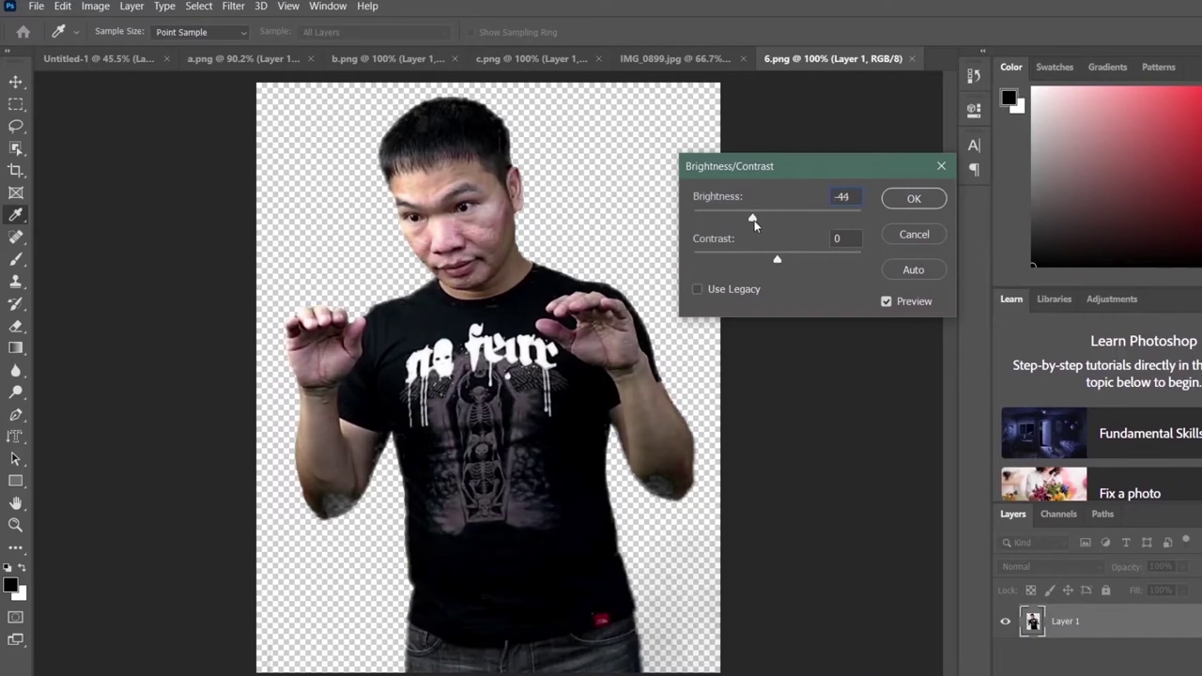
pyautogui.click(913, 199)
pyautogui.press('v')
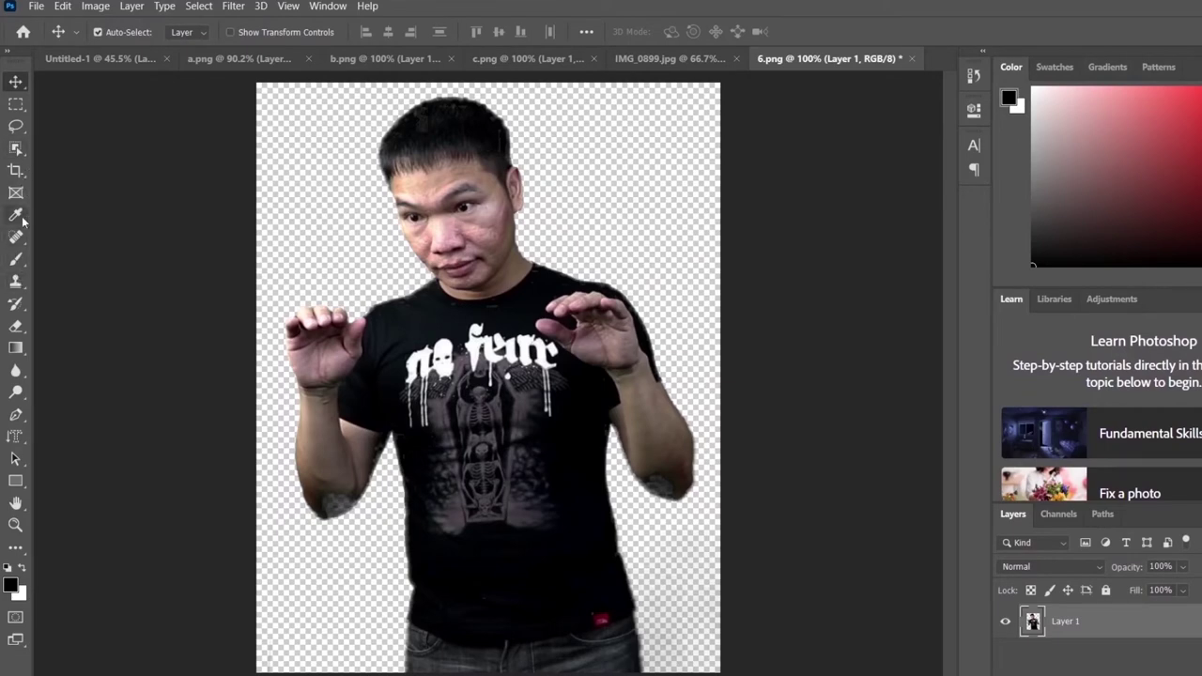
pyautogui.scroll(-1, 343, 112)
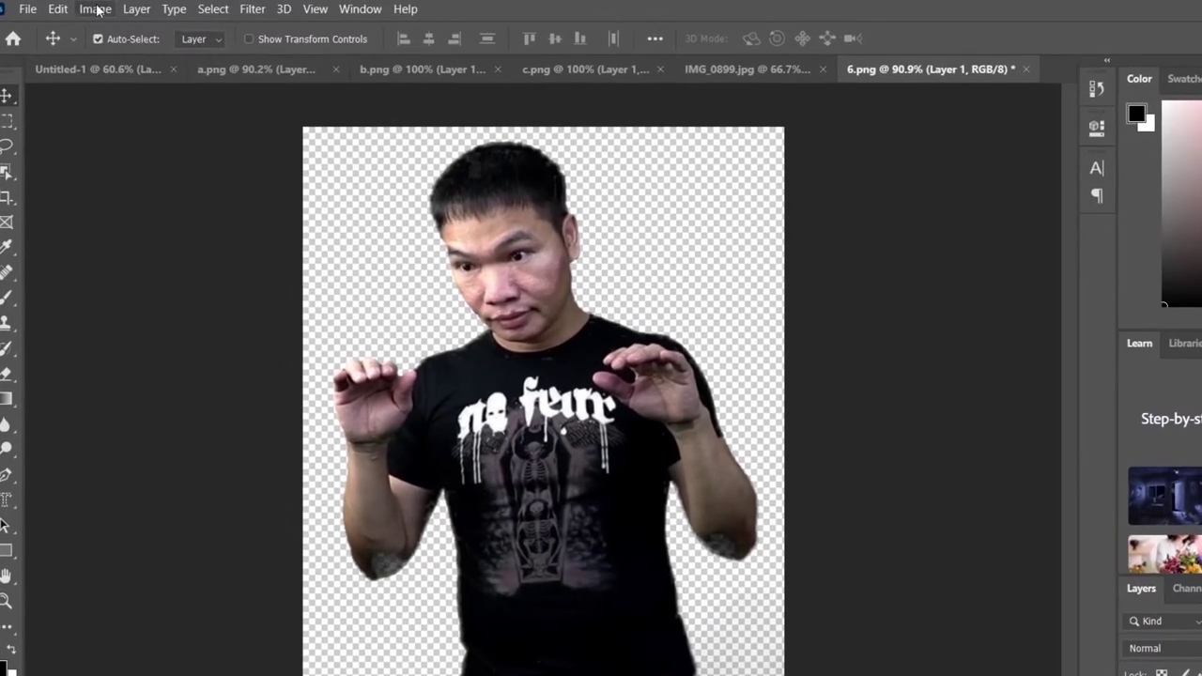
pyautogui.click(96, 7)
pyautogui.moveTo(139, 212)
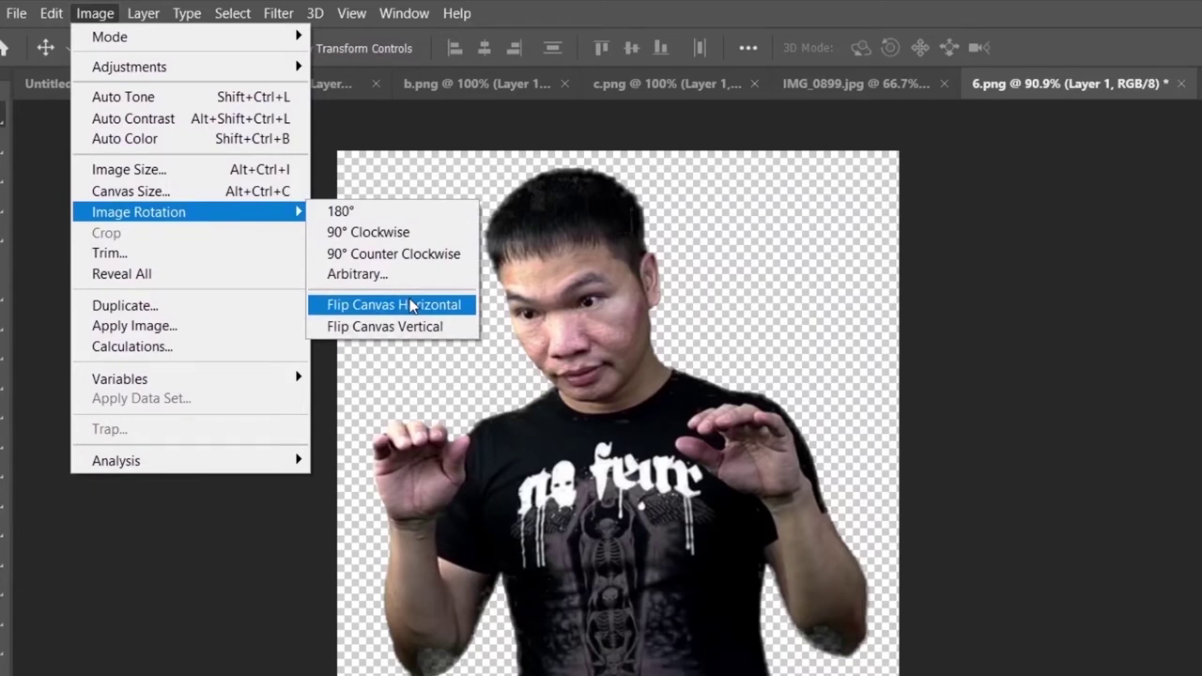
# Flip the black-shirt man, bring him into Untitled-1, rotate -2.84° and move him up-left
pyautogui.click(411, 304)
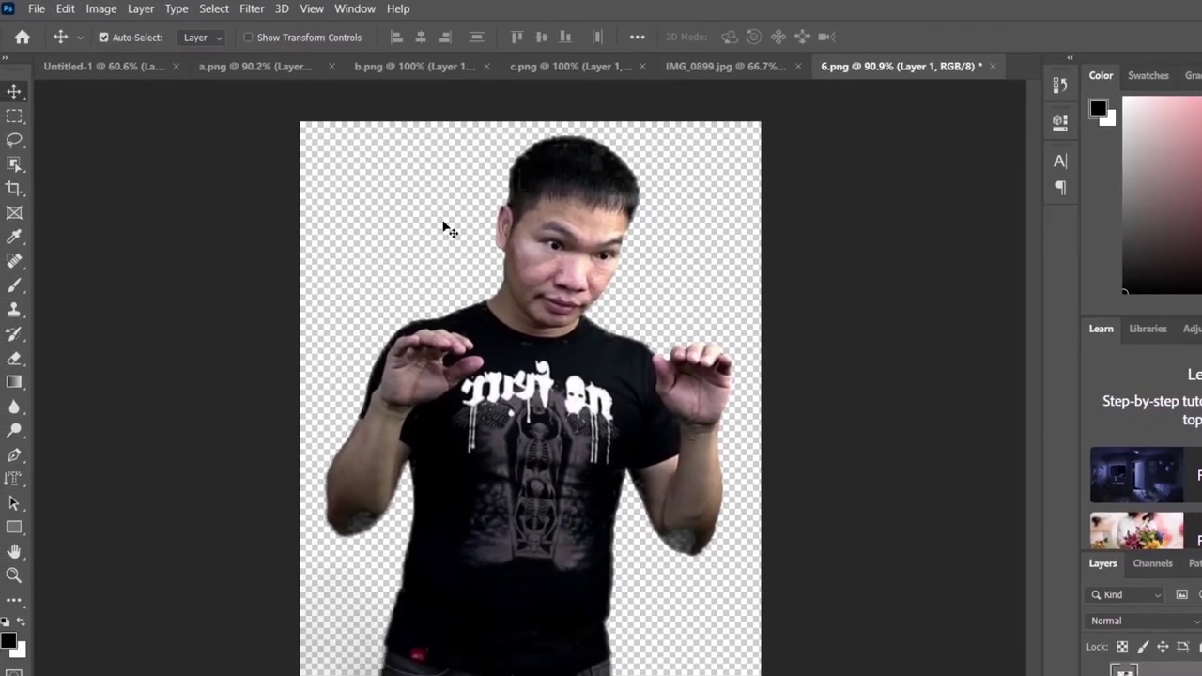
pyautogui.moveTo(540, 247)
pyautogui.mouseDown()
pyautogui.moveTo(150, 77)
pyautogui.moveTo(610, 281)
pyautogui.mouseUp()
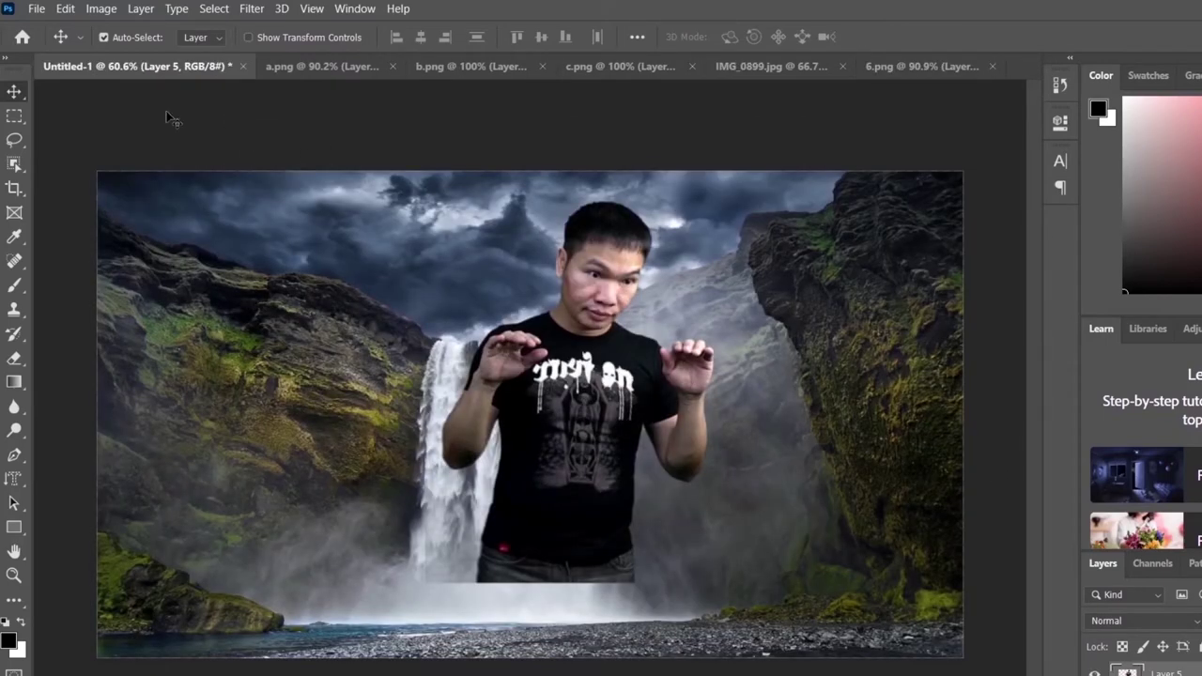
pyautogui.hotkey('ctrl', 't')
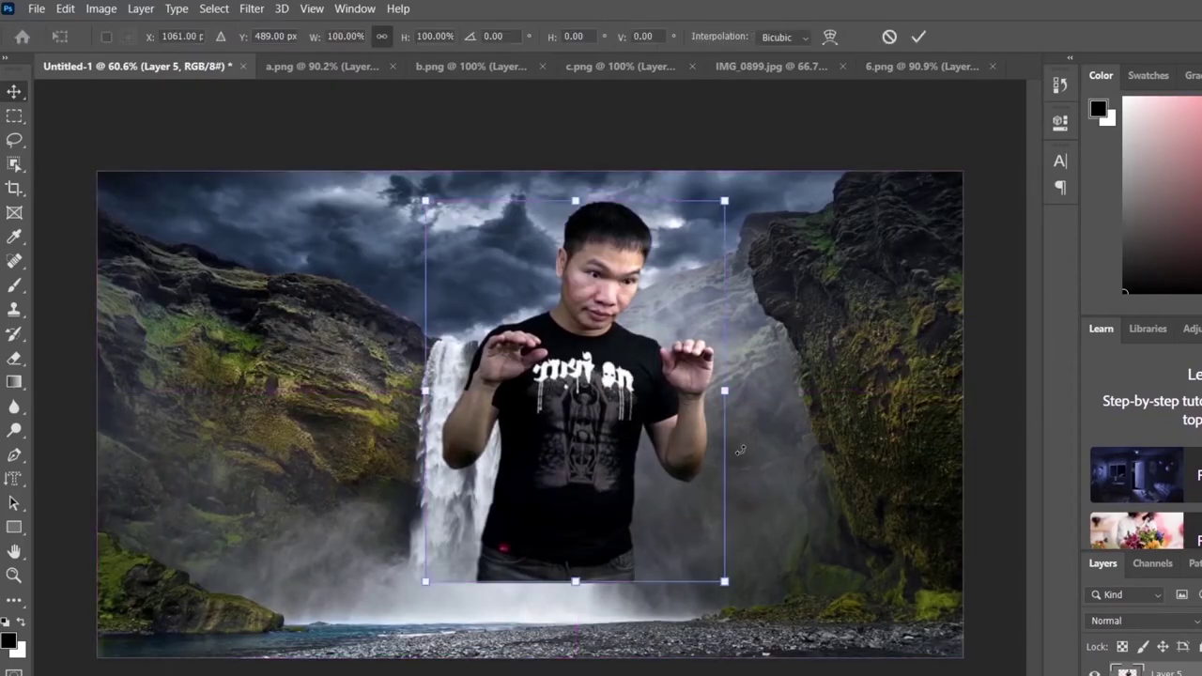
pyautogui.moveTo(826, 257); pyautogui.dragTo(798, 216)
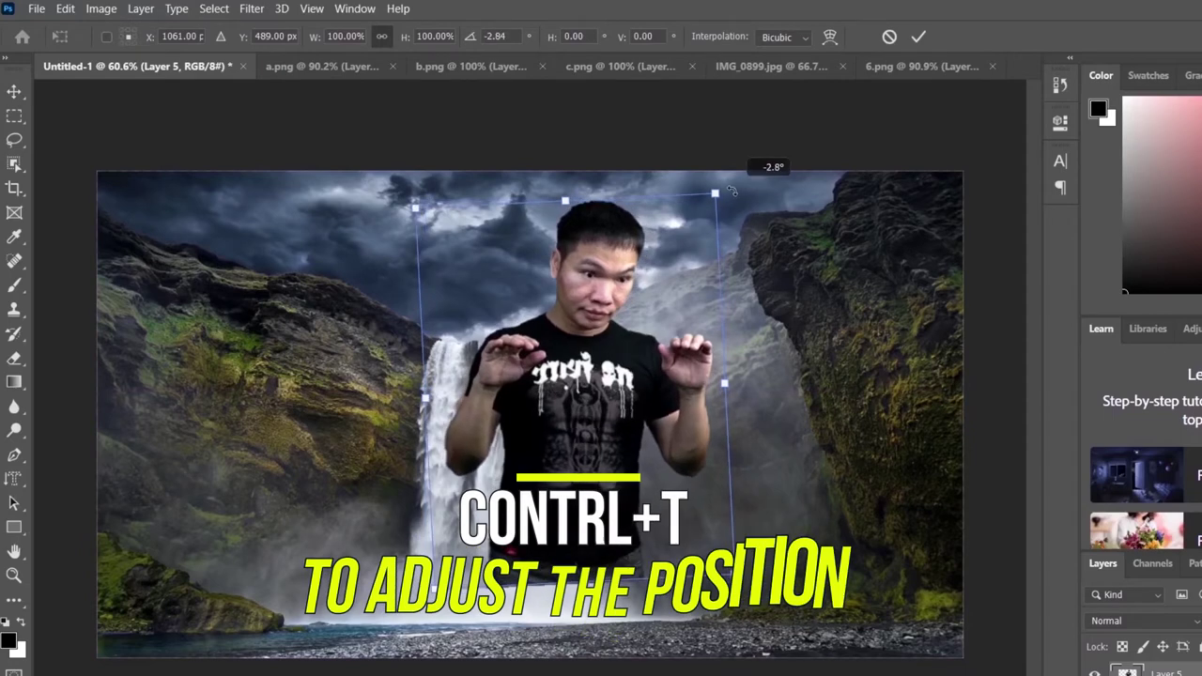
pyautogui.moveTo(611, 303)
pyautogui.mouseDown()
pyautogui.moveTo(492, 371)
pyautogui.moveTo(466, 355)
pyautogui.mouseUp()
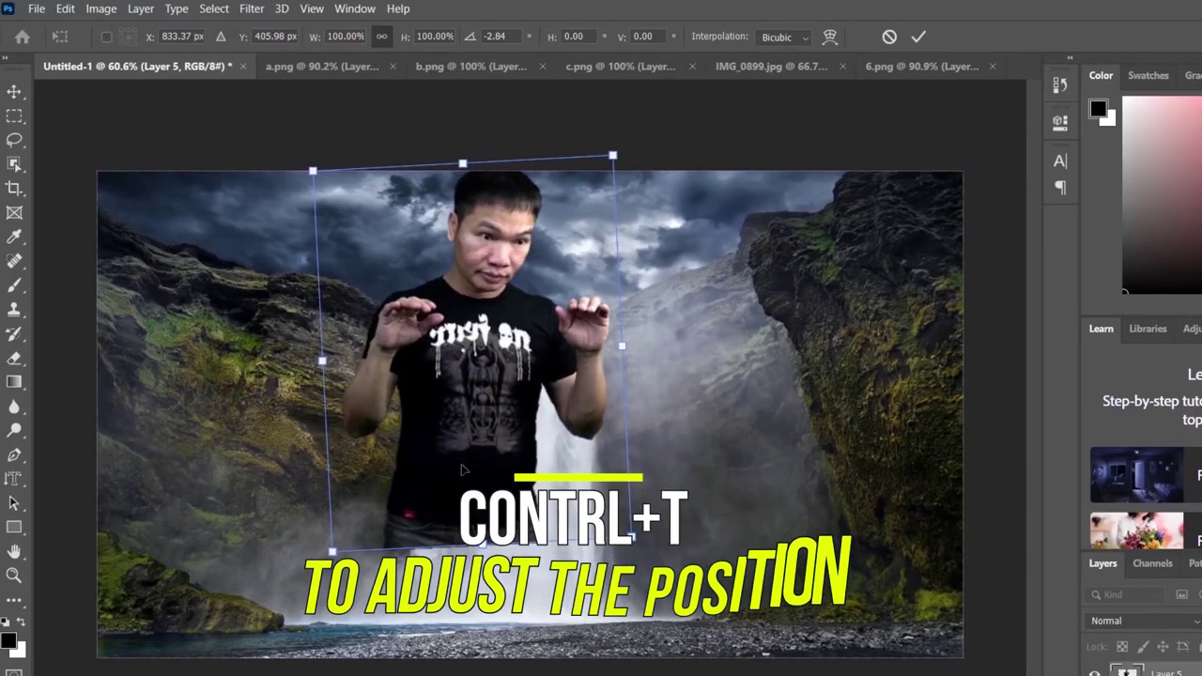
pyautogui.moveTo(517, 370); pyautogui.dragTo(523, 381)
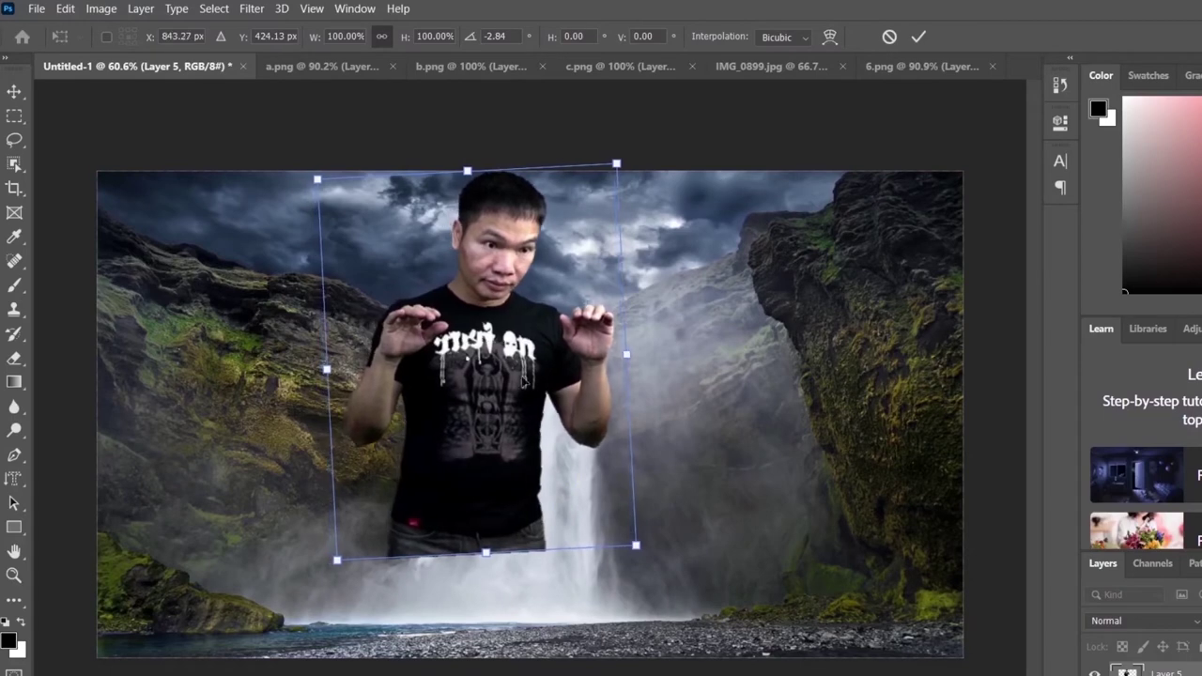
pyautogui.click(919, 38)
pyautogui.click(663, 70)
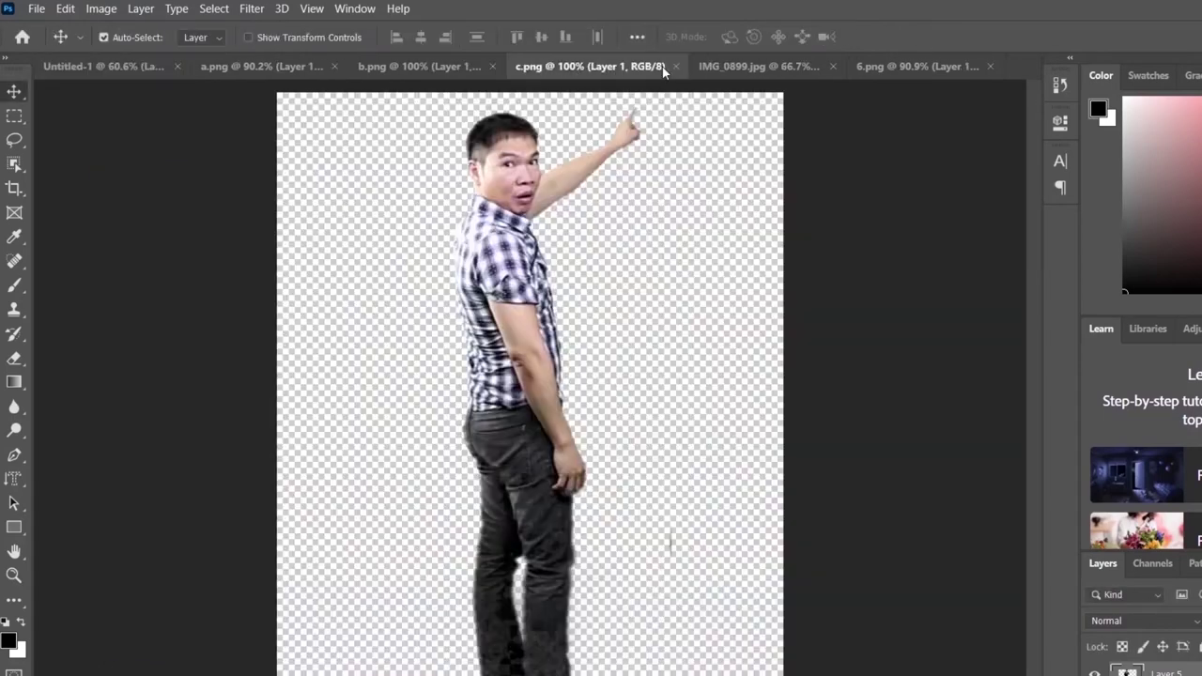
# Flip the pointing man horizontally and drag him into the waterfall composite
pyautogui.click(102, 9)
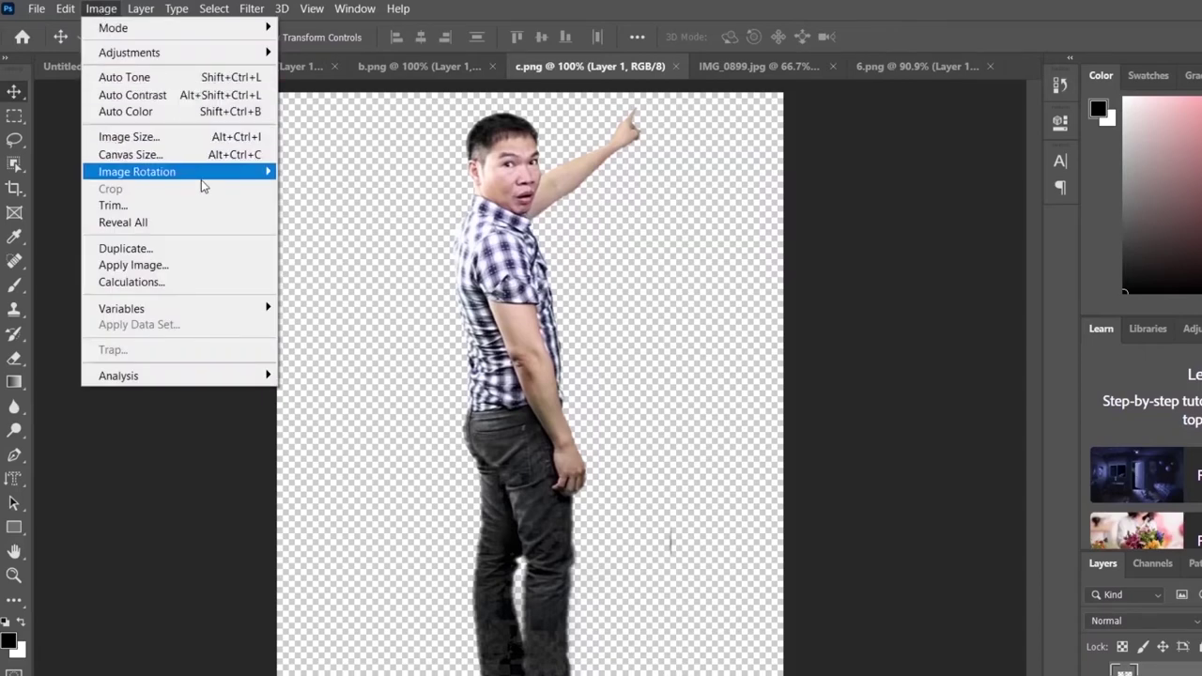
pyautogui.moveTo(137, 172)
pyautogui.click(356, 247)
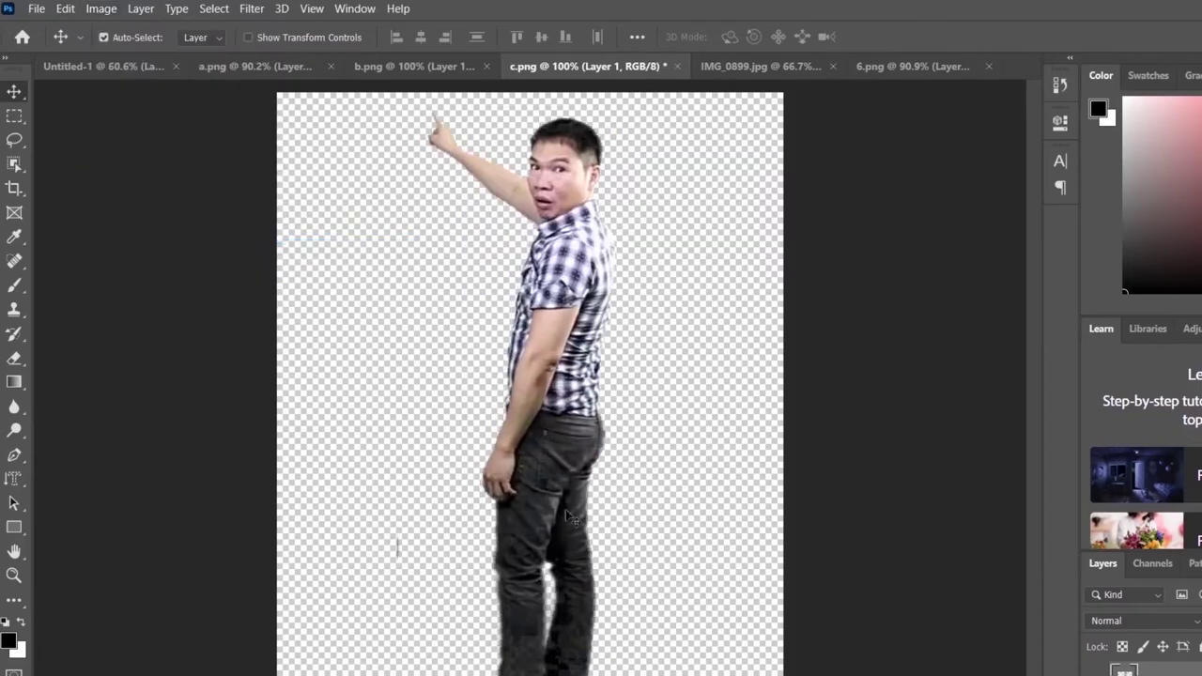
pyautogui.moveTo(565, 509); pyautogui.dragTo(737, 539)
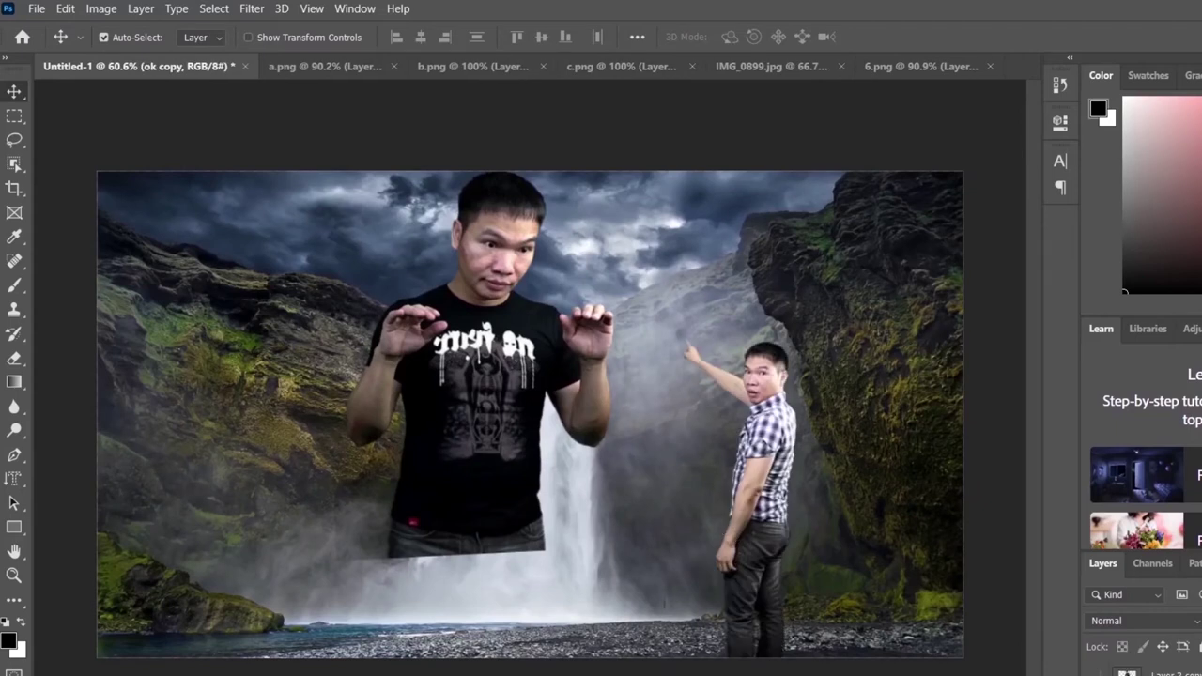
# Scale the pointing man to 66.25%, tilt him -3.06° and place him lower right
pyautogui.hotkey('ctrl', 't')
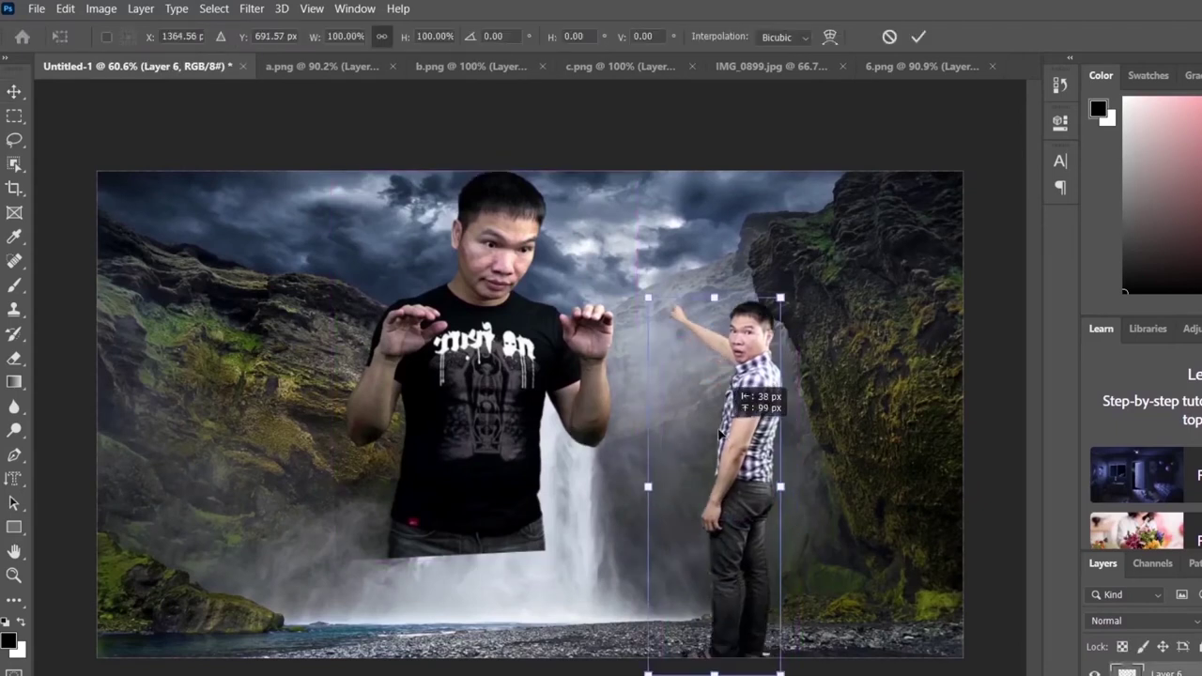
pyautogui.moveTo(783, 282)
pyautogui.mouseDown()
pyautogui.moveTo(744, 415)
pyautogui.moveTo(805, 357)
pyautogui.mouseUp()
pyautogui.moveTo(714, 488); pyautogui.dragTo(742, 484)
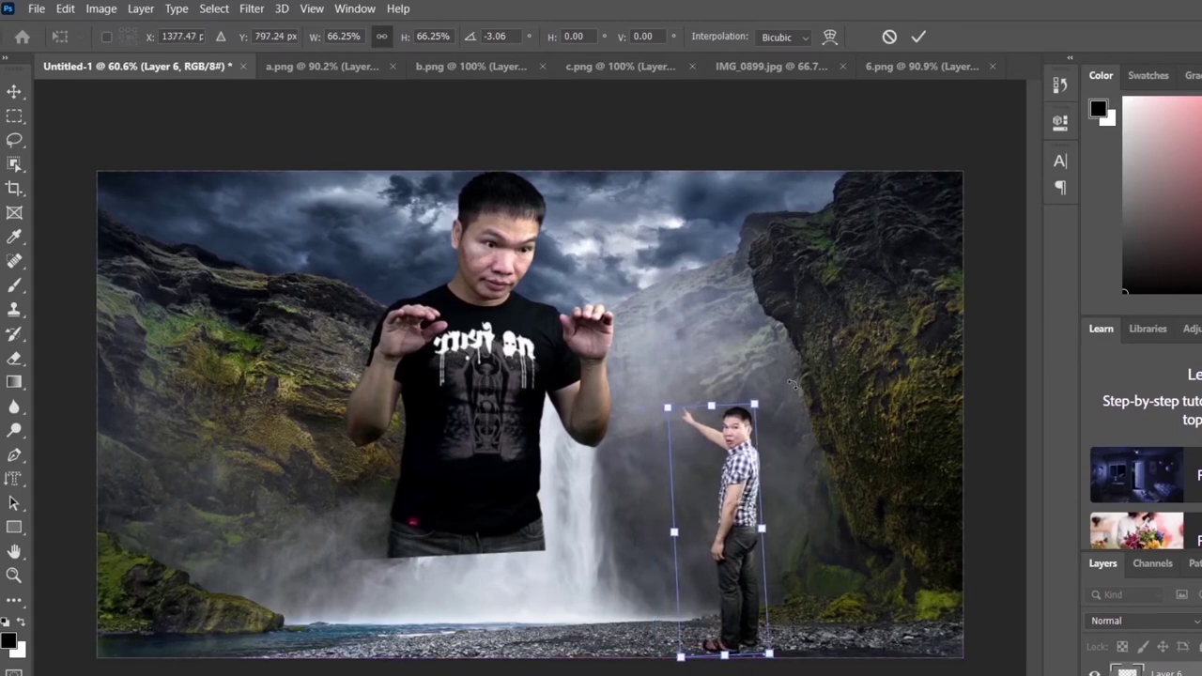
pyautogui.click(918, 37)
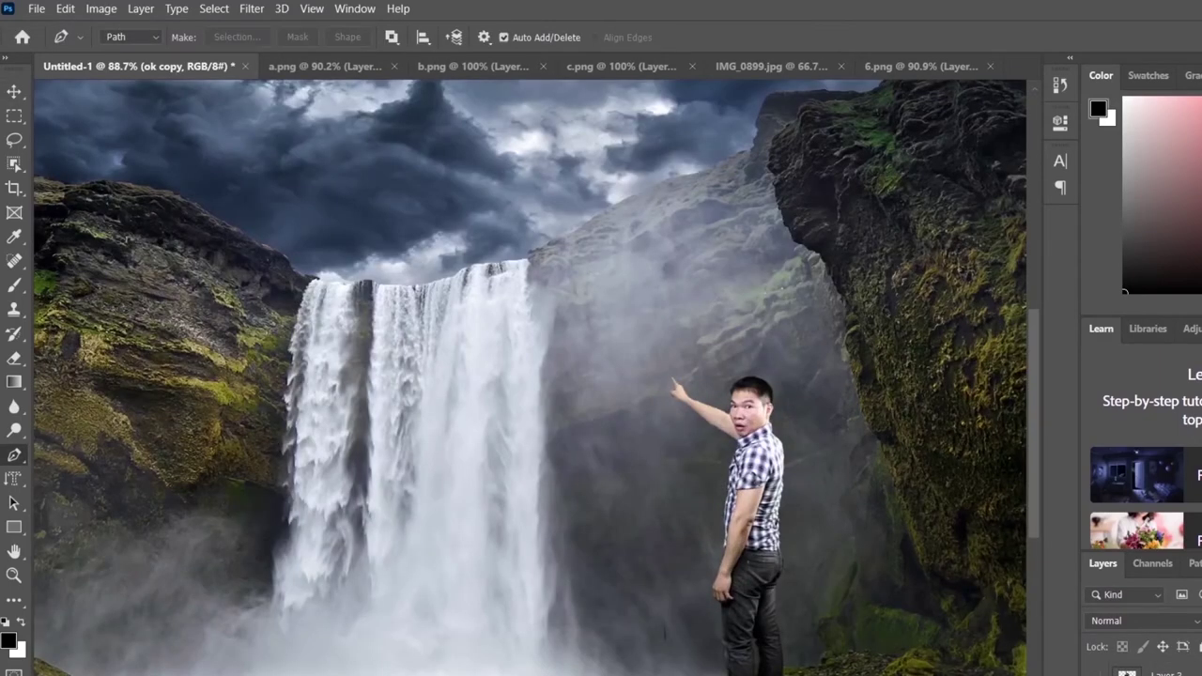
# Zoom in on the top of the falls and place the first Pen anchors on the right cliff ridge
pyautogui.scroll(-2, 772, 568)
pyautogui.scroll(1, 772, 568)
pyautogui.scroll(1, 772, 568)
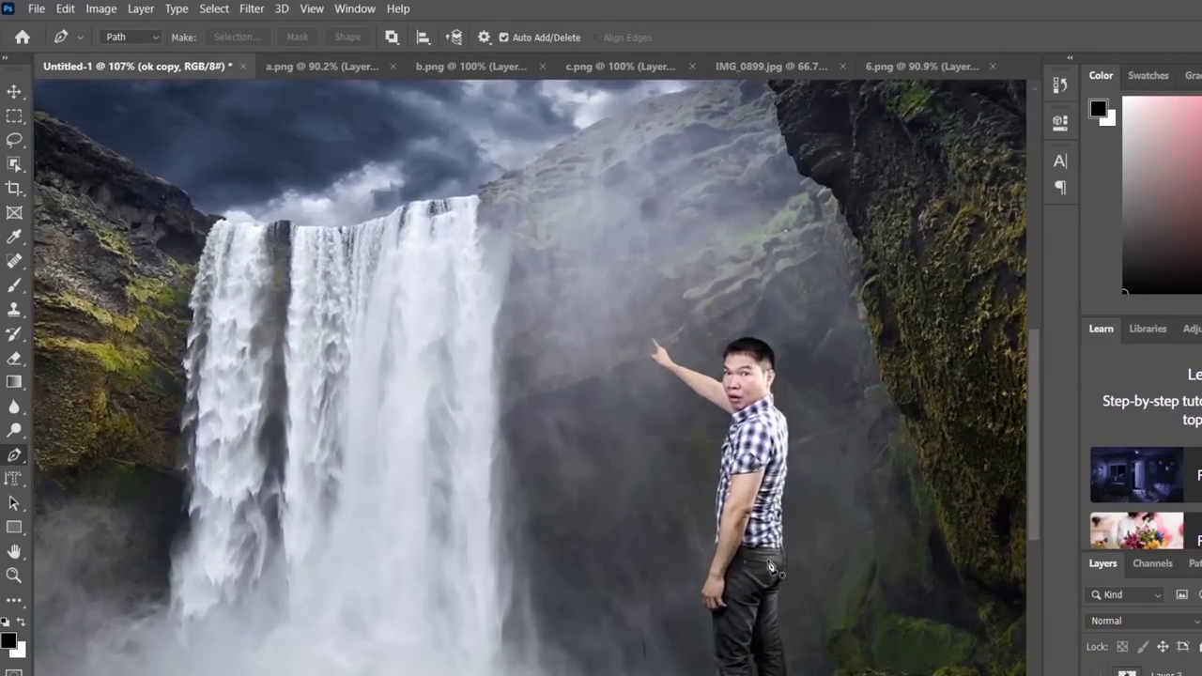
pyautogui.moveTo(1034, 437); pyautogui.dragTo(1032, 370)
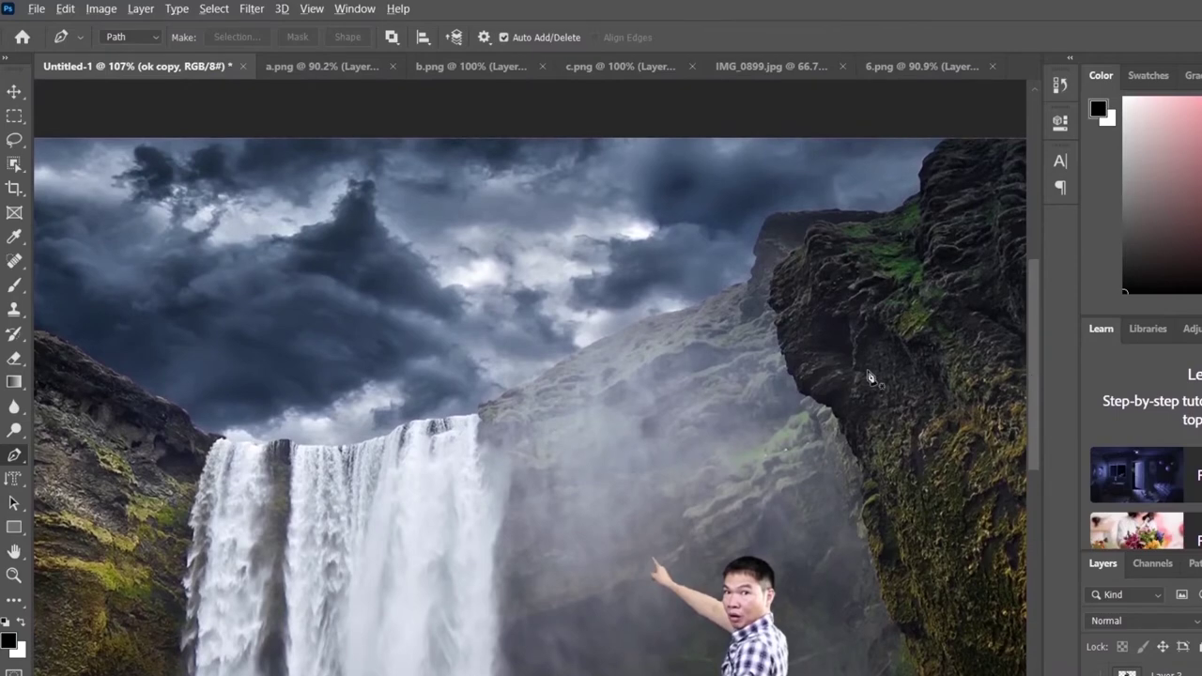
pyautogui.scroll(1, 868, 377)
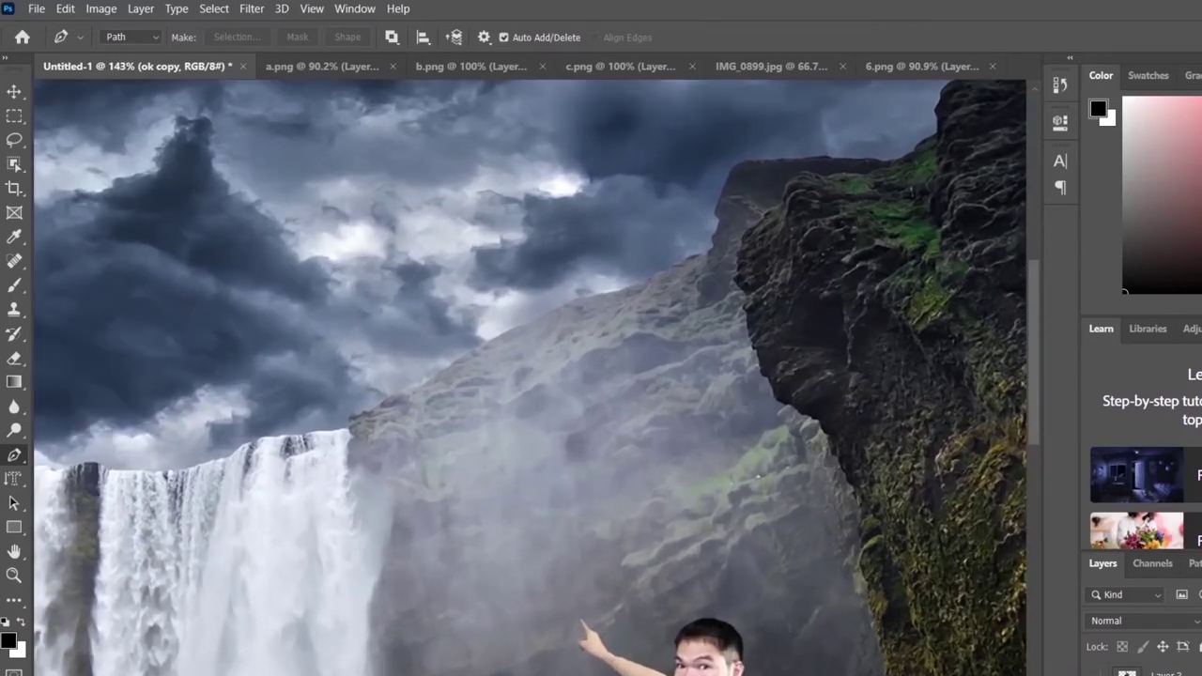
pyautogui.hscroll(-5, 531, 376)
pyautogui.hscroll(-4, 531, 376)
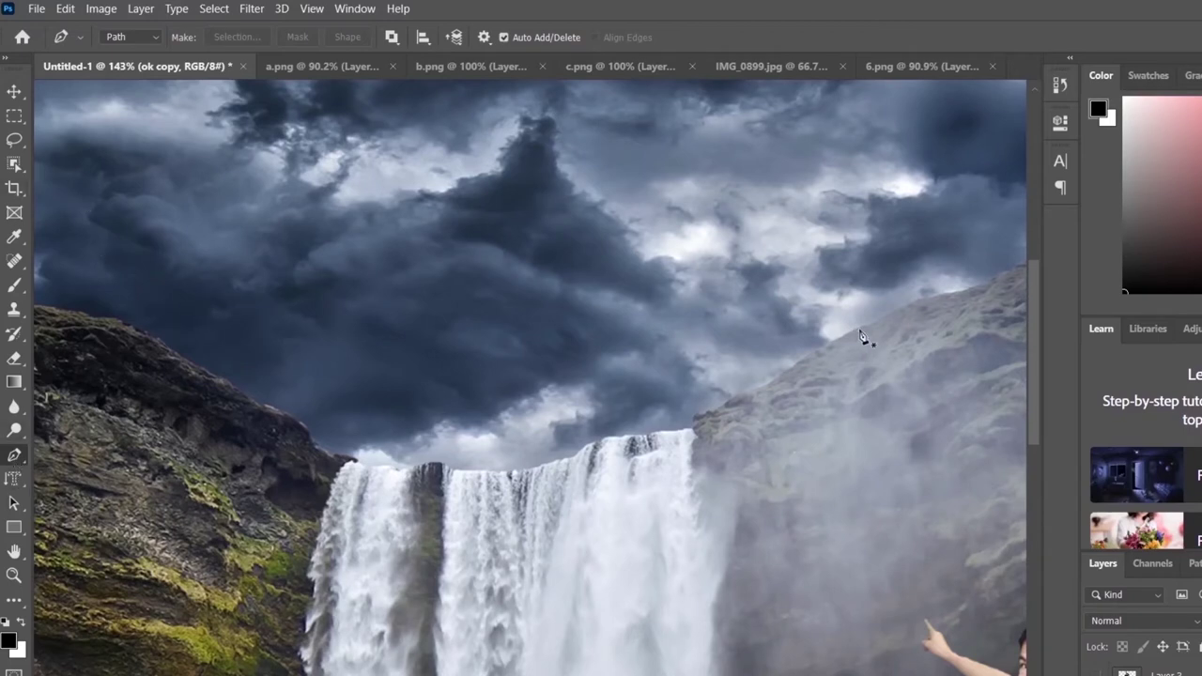
pyautogui.click(845, 333)
pyautogui.click(830, 342)
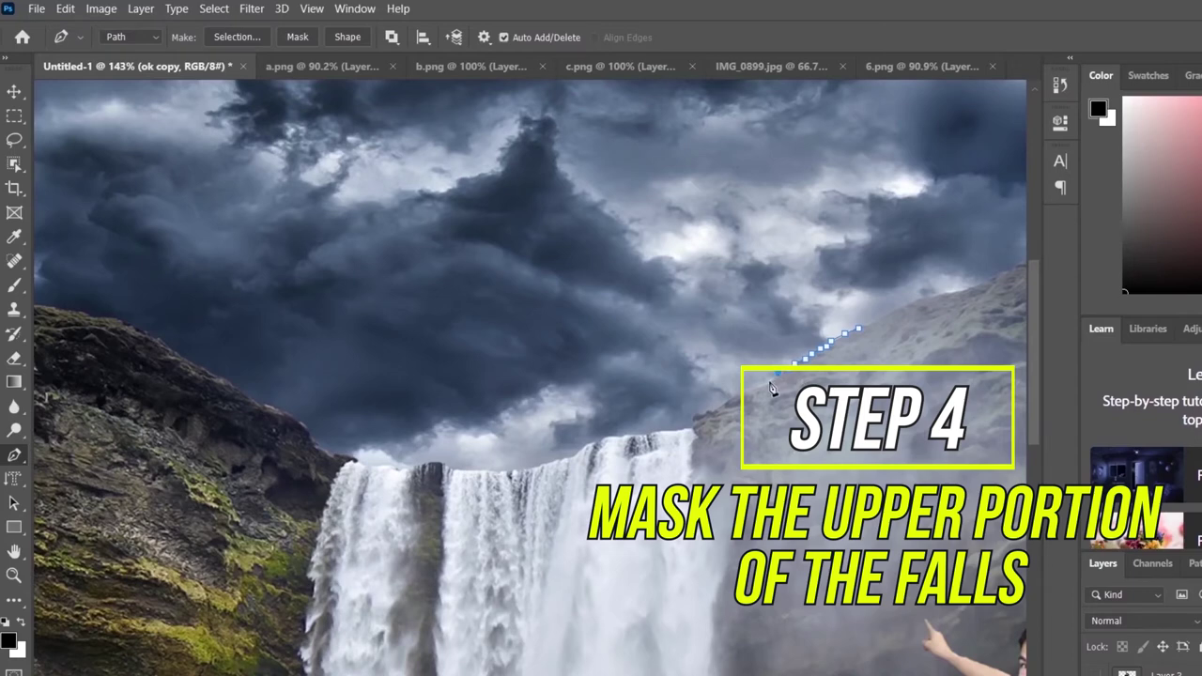
# Continue the path down the right cliff ridge toward the top of the falls
pyautogui.click(760, 385)
pyautogui.click(751, 389)
pyautogui.click(742, 395)
pyautogui.click(733, 399)
pyautogui.click(722, 405)
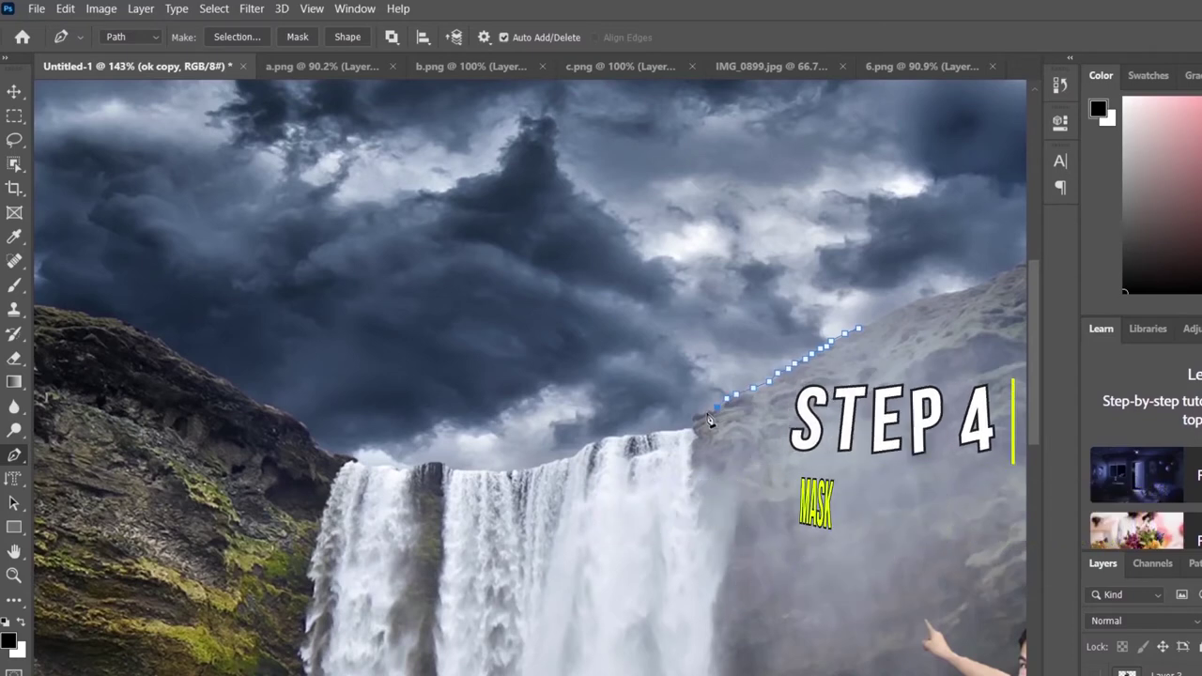
pyautogui.click(711, 411)
pyautogui.click(700, 415)
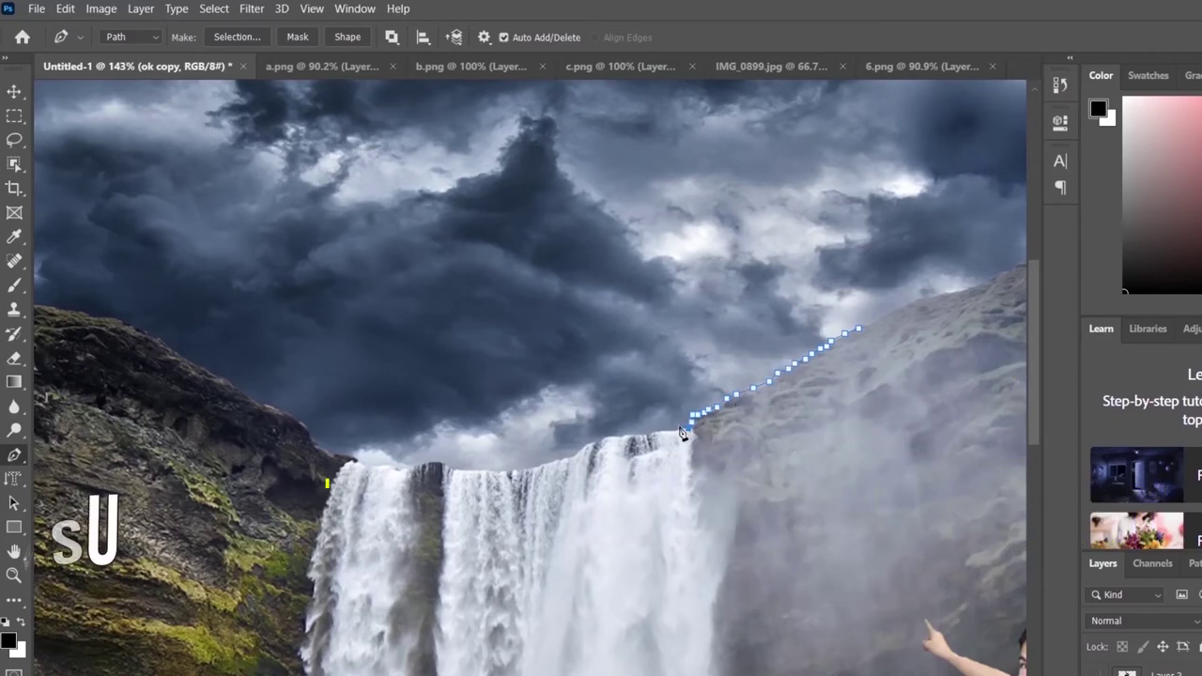
# Trace the path left along the waterfall's top edge to the left cliff
pyautogui.click(683, 430)
pyautogui.click(670, 430)
pyautogui.click(658, 430)
pyautogui.click(645, 434)
pyautogui.click(627, 438)
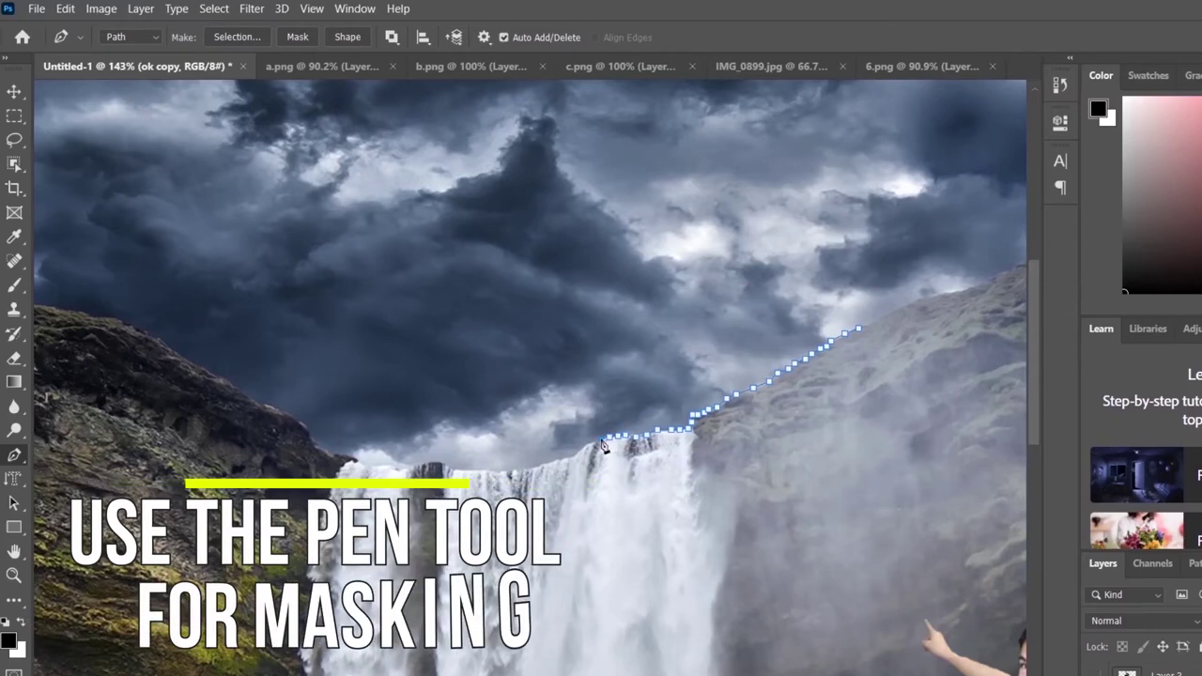
pyautogui.click(612, 437)
pyautogui.click(601, 439)
pyautogui.click(590, 443)
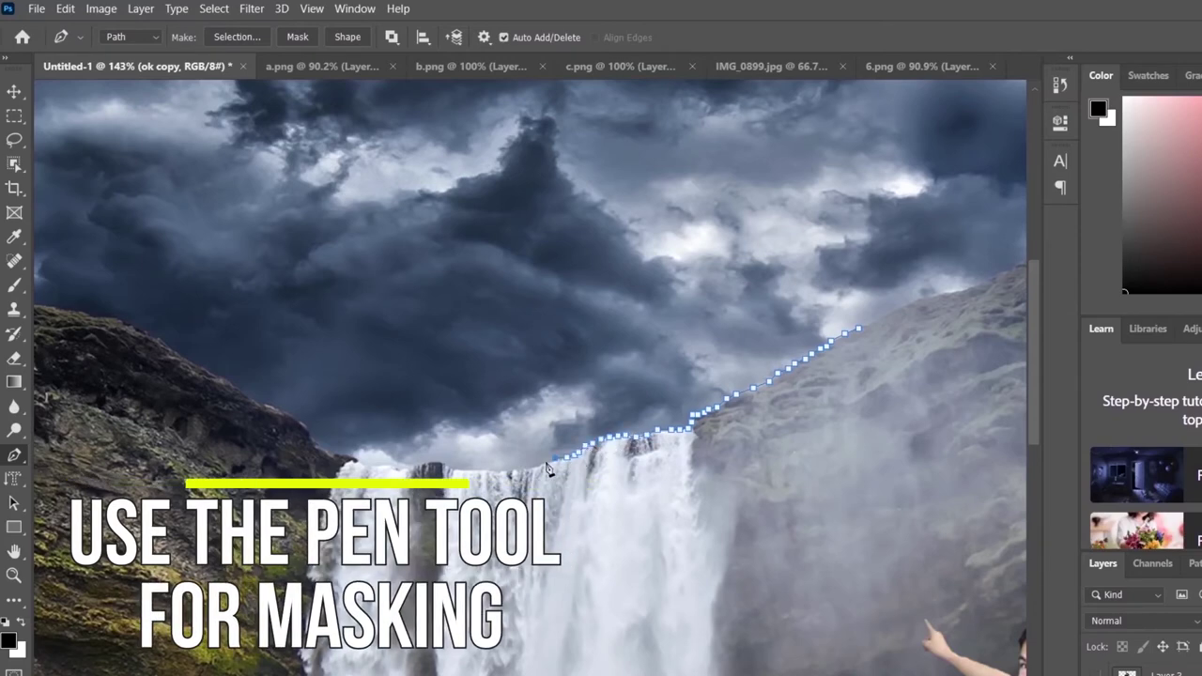
pyautogui.moveTo(576, 462); pyautogui.dragTo(476, 474)
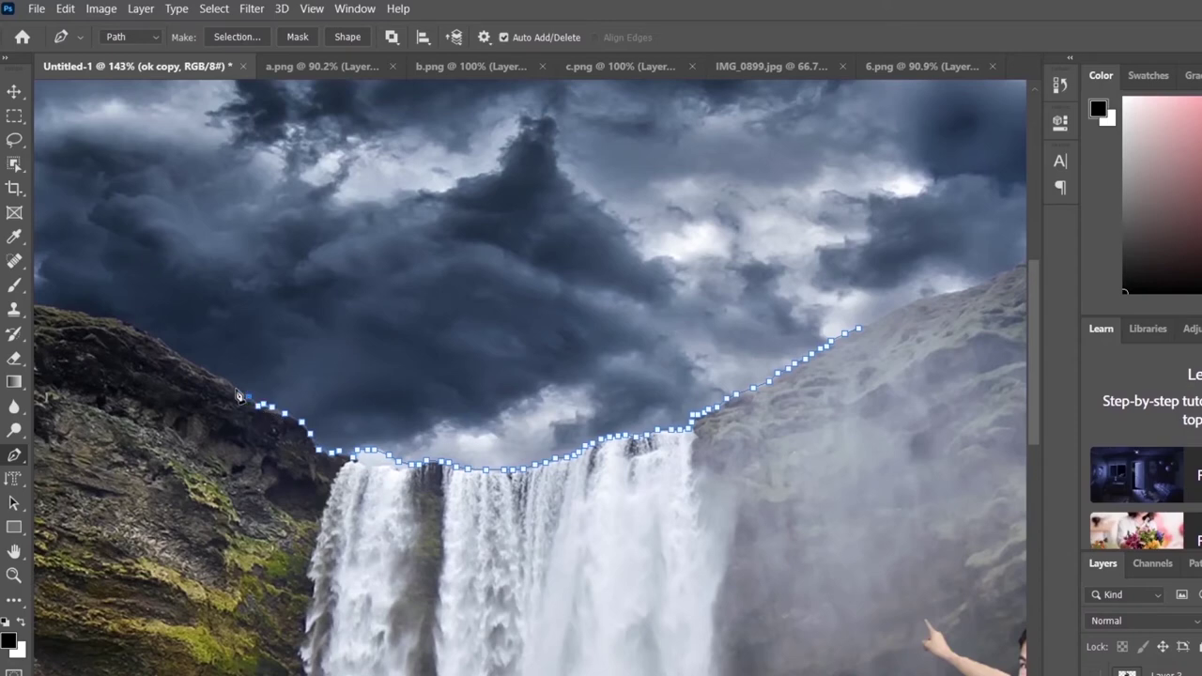
# Loop the path up over the sky and close it at its starting point
pyautogui.scroll(-2, 269, 171)
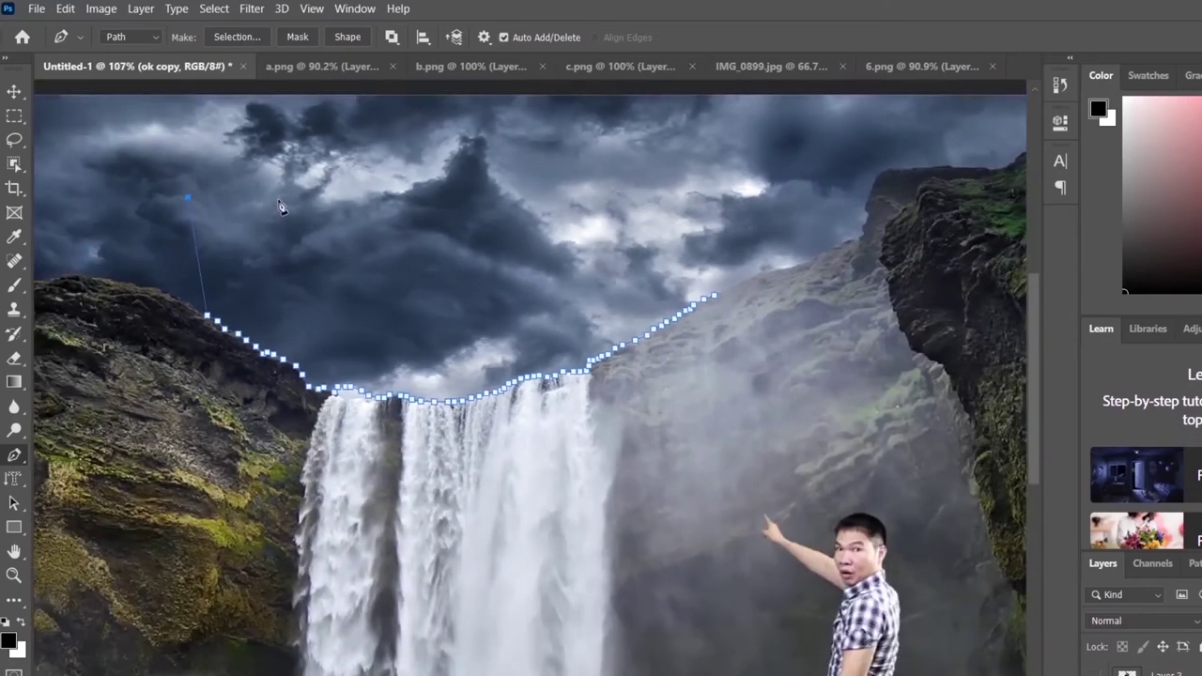
pyautogui.scroll(-2, 268, 171)
pyautogui.scroll(-1, 456, 117)
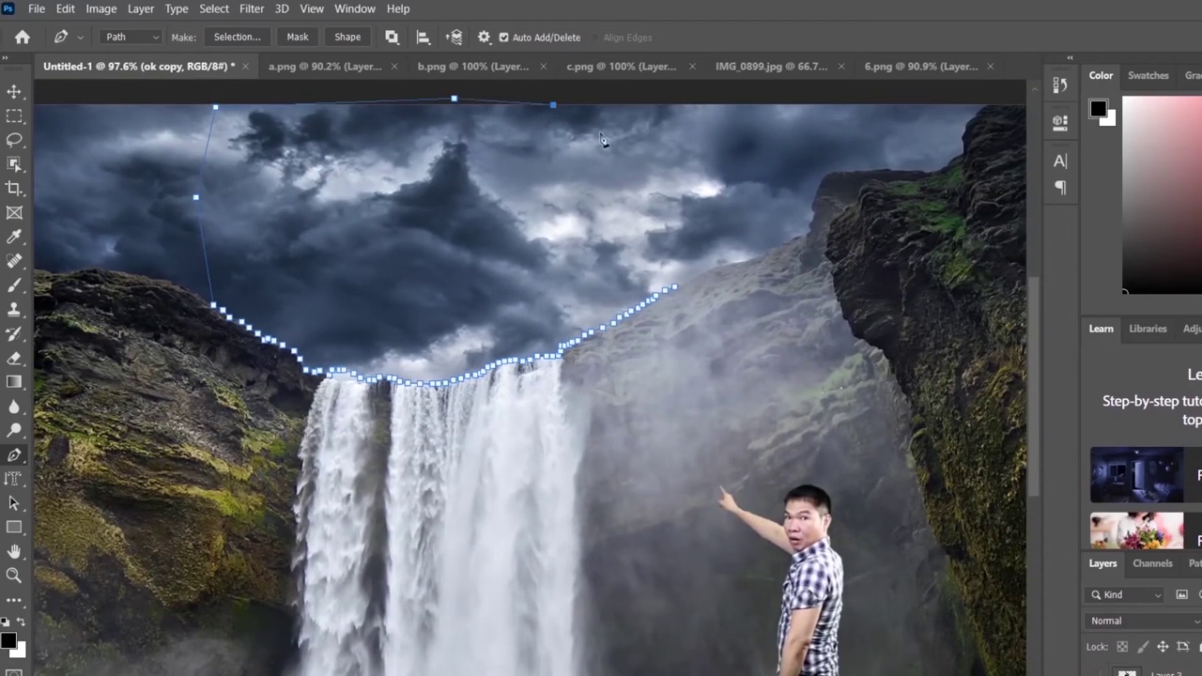
pyautogui.keyDown('ctrl'); pyautogui.click(678, 294); pyautogui.keyUp('ctrl')
# Convert the sky path into a selection with no feathering
pyautogui.rightClick(678, 294)
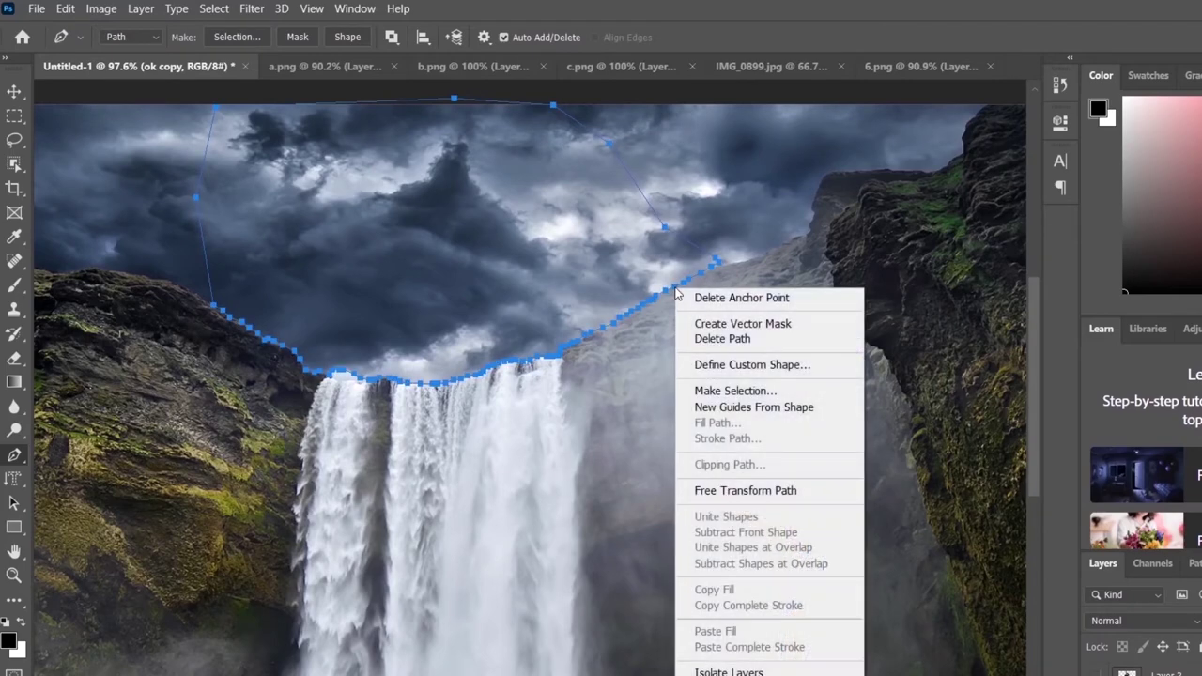
pyautogui.click(781, 390)
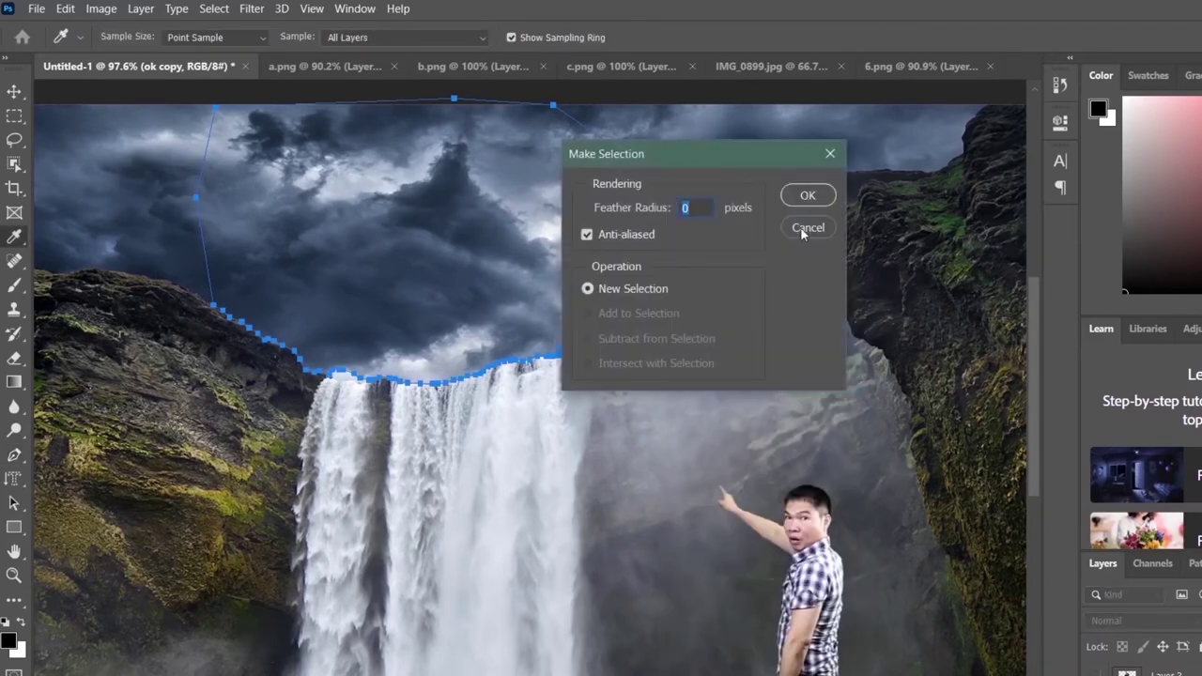
pyautogui.click(807, 197)
pyautogui.press('v')
pyautogui.hotkey('ctrl', '0')
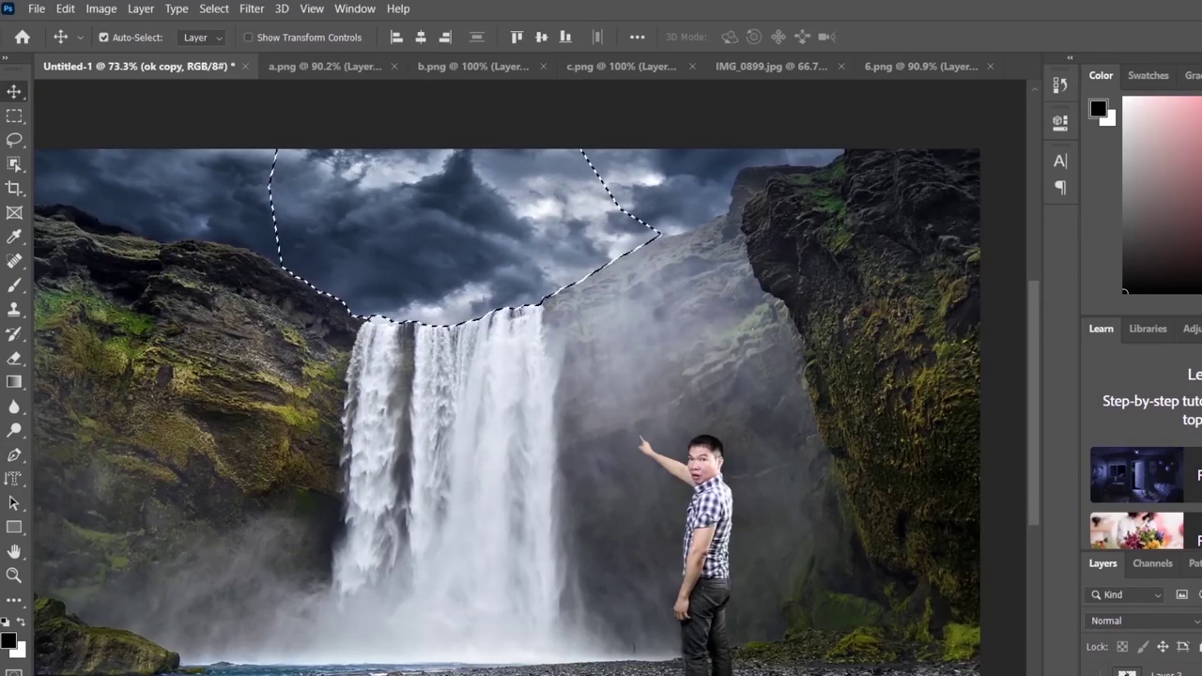
# Rasterize the waterfall layer and copy the selected storm-cloud sky onto a.png
pyautogui.rightClick(1136, 673)
pyautogui.click(981, 326)
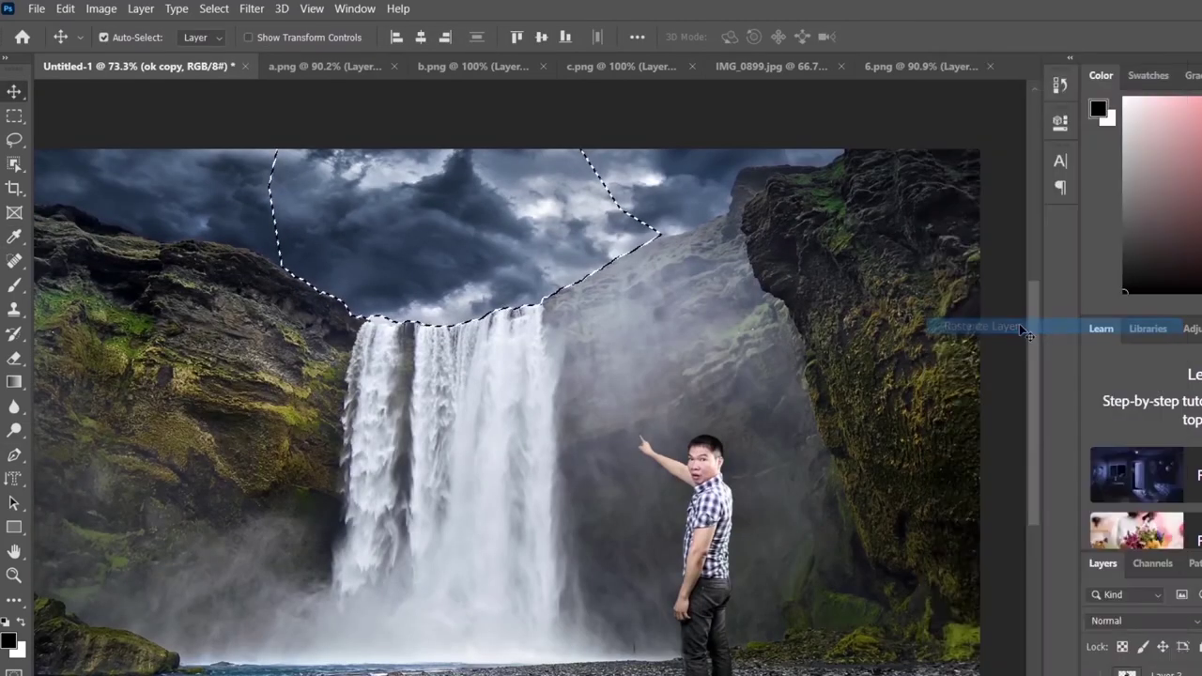
pyautogui.moveTo(398, 221)
pyautogui.mouseDown()
pyautogui.moveTo(401, 191)
pyautogui.moveTo(279, 102)
pyautogui.moveTo(294, 71)
pyautogui.mouseUp()
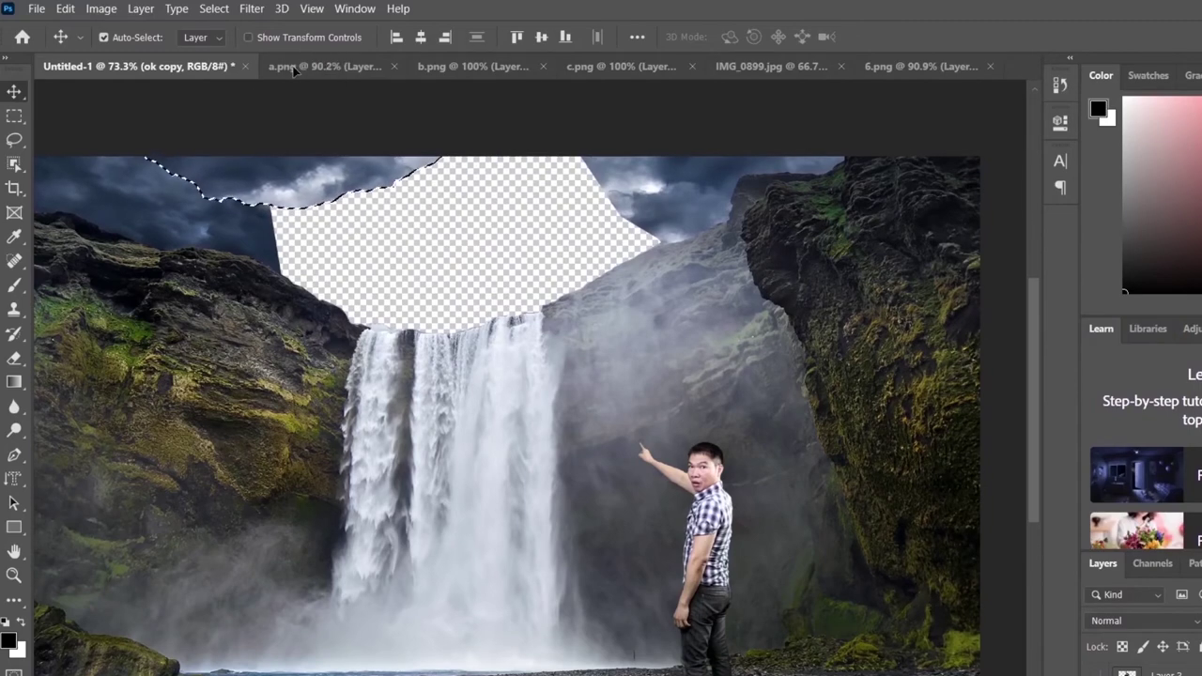
pyautogui.click(330, 64)
pyautogui.moveTo(460, 269); pyautogui.dragTo(461, 272)
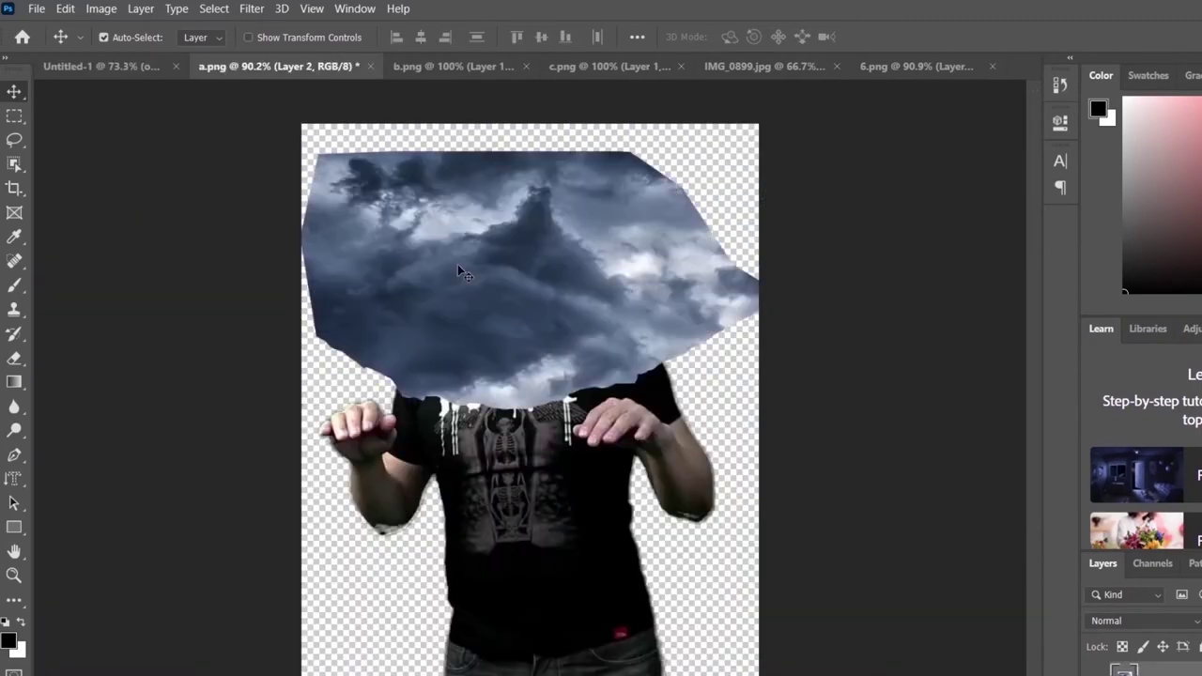
# Delete the selected sky from the waterfall layer and deselect
pyautogui.click(146, 66)
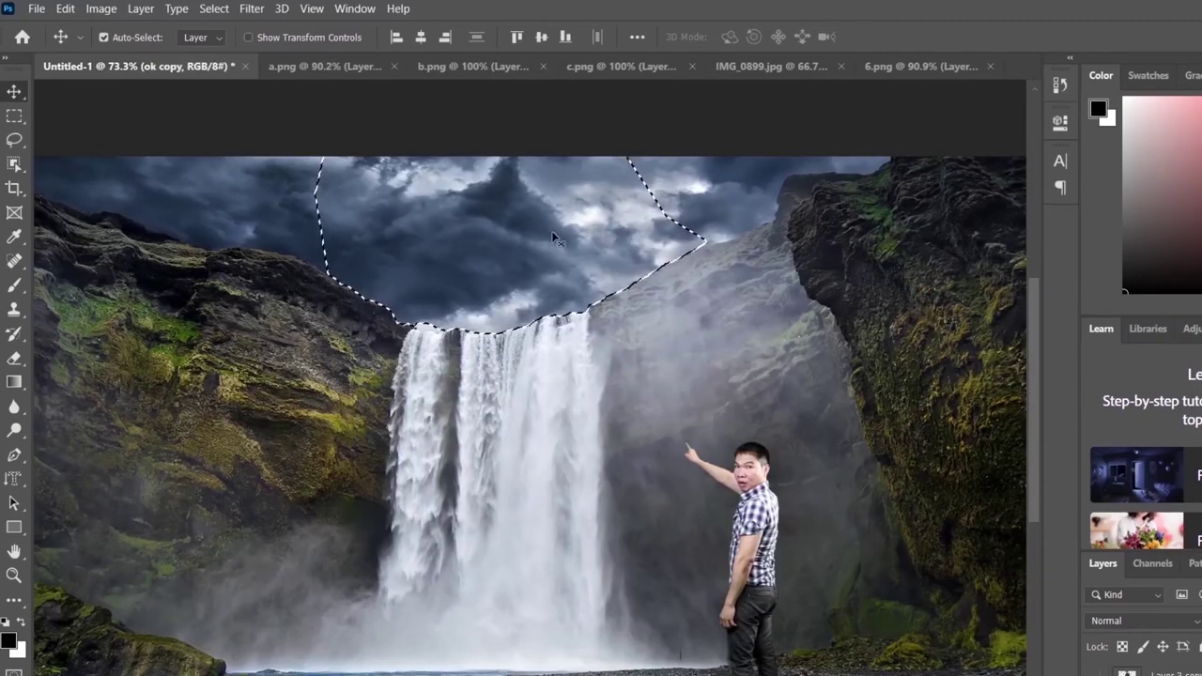
pyautogui.press('Delete')
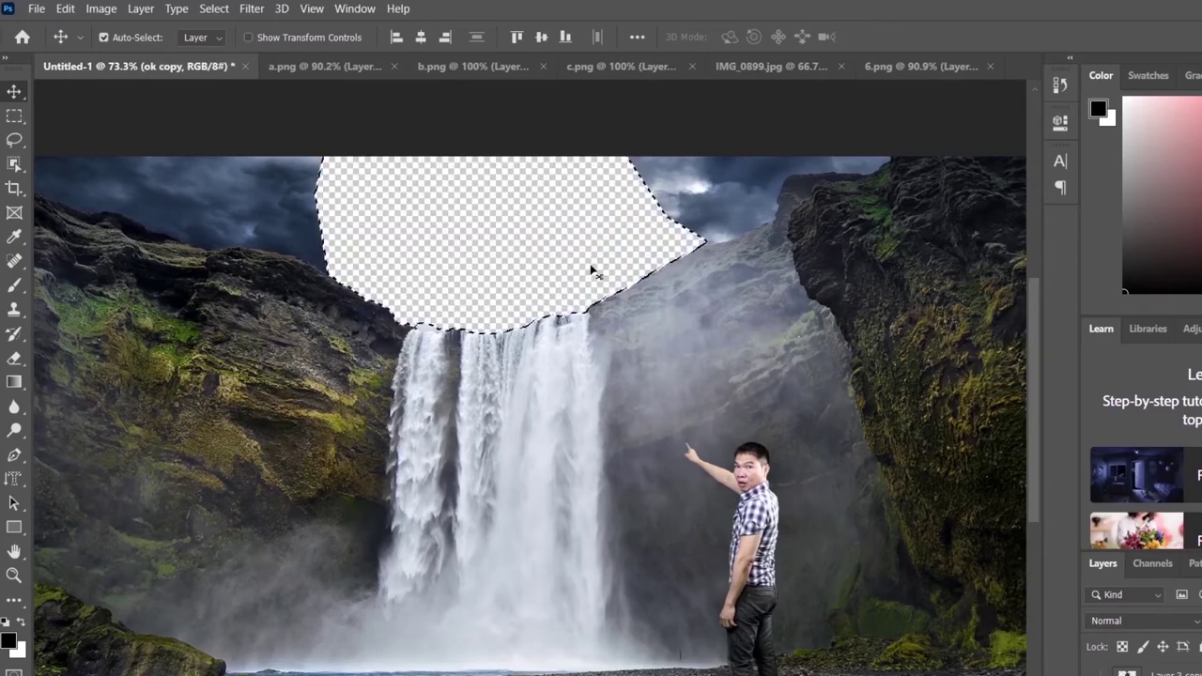
pyautogui.hotkey('ctrl', 'd')
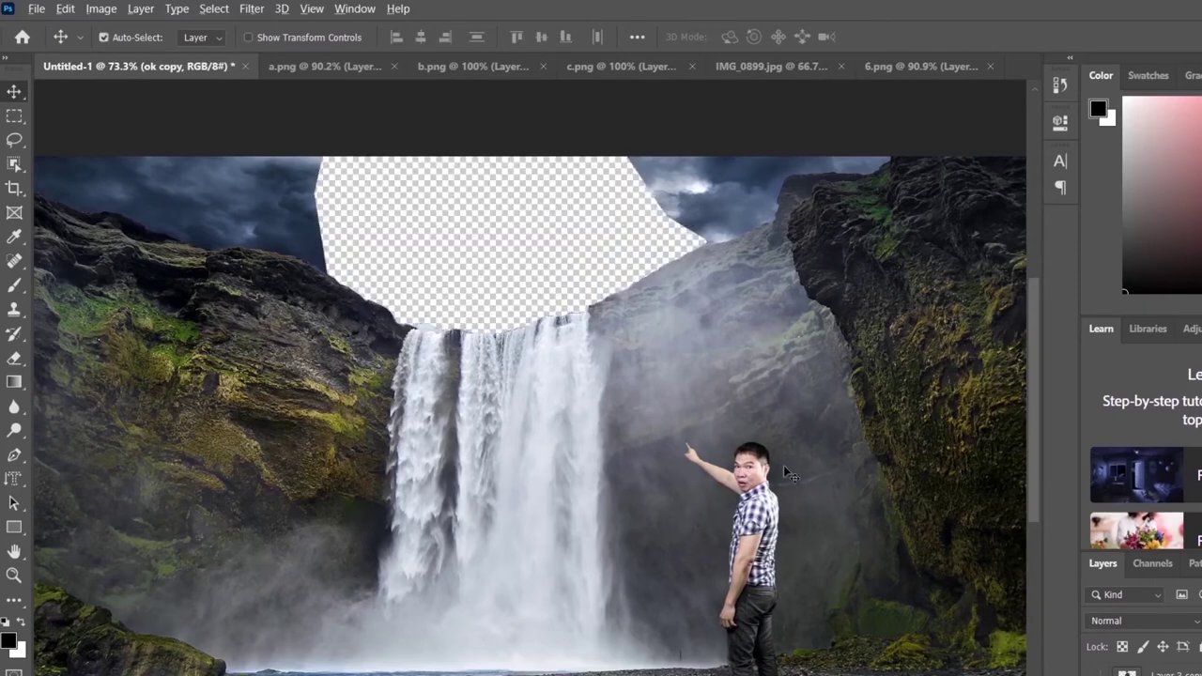
pyautogui.scroll(-2, 789, 476)
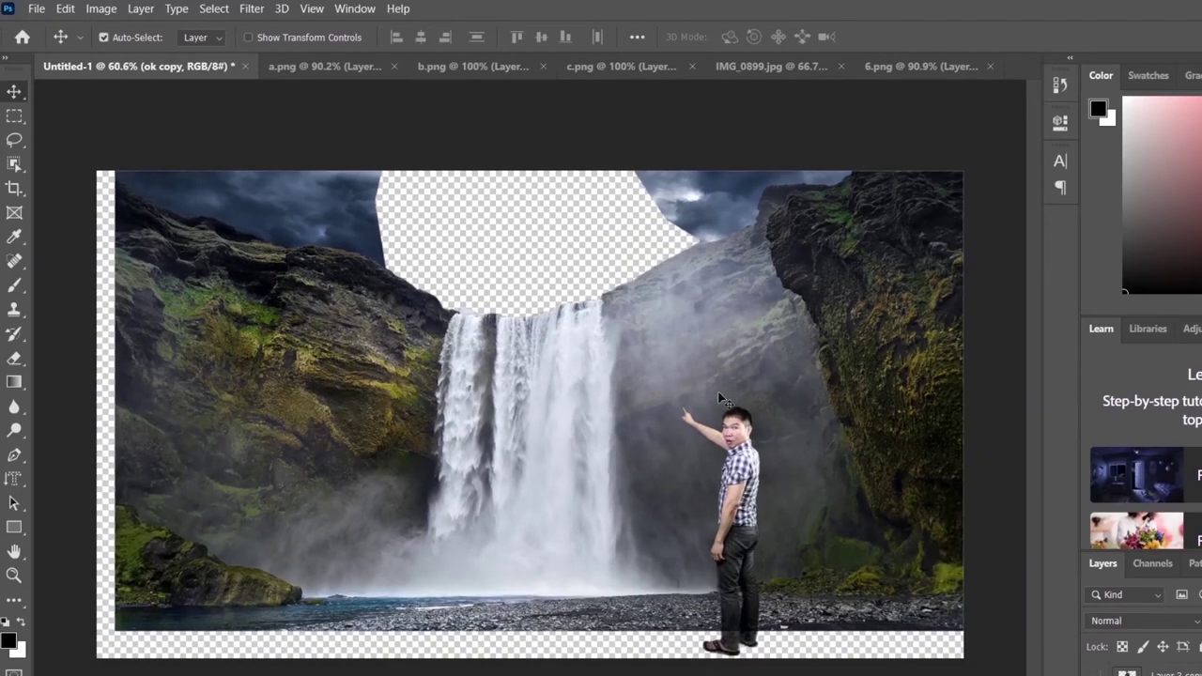
# Shift the waterfall to fill the canvas and put the giant man beneath the falls layer
pyautogui.moveTo(721, 399); pyautogui.dragTo(704, 425)
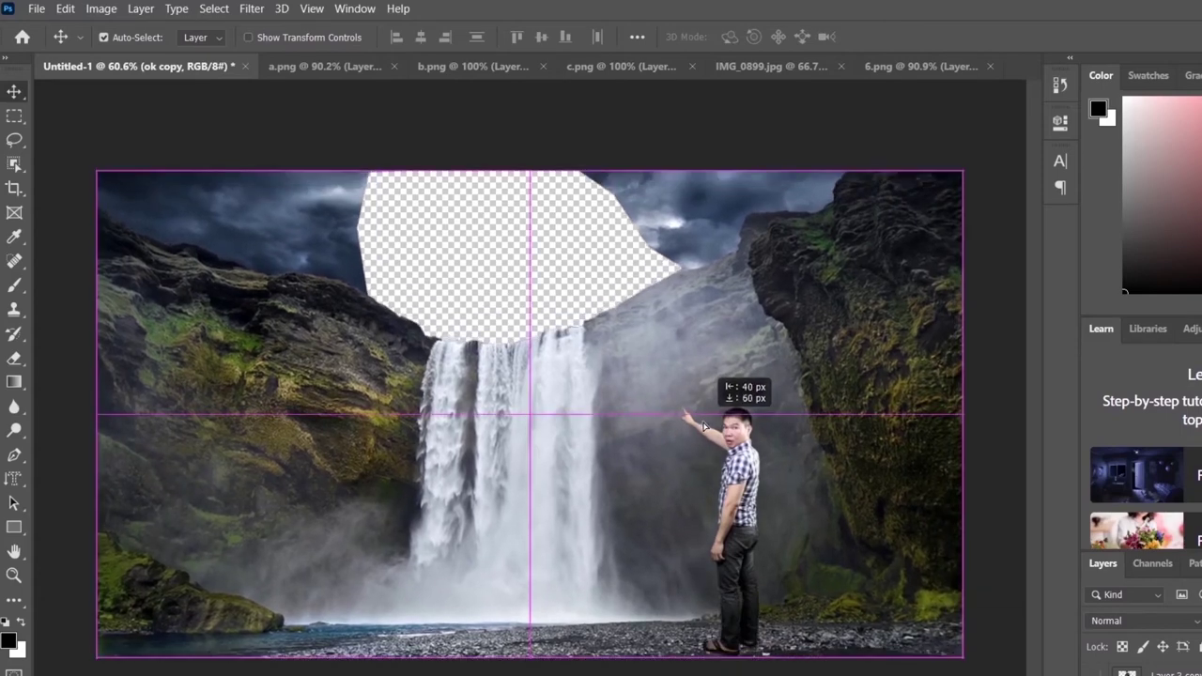
pyautogui.moveTo(703, 426); pyautogui.dragTo(703, 425)
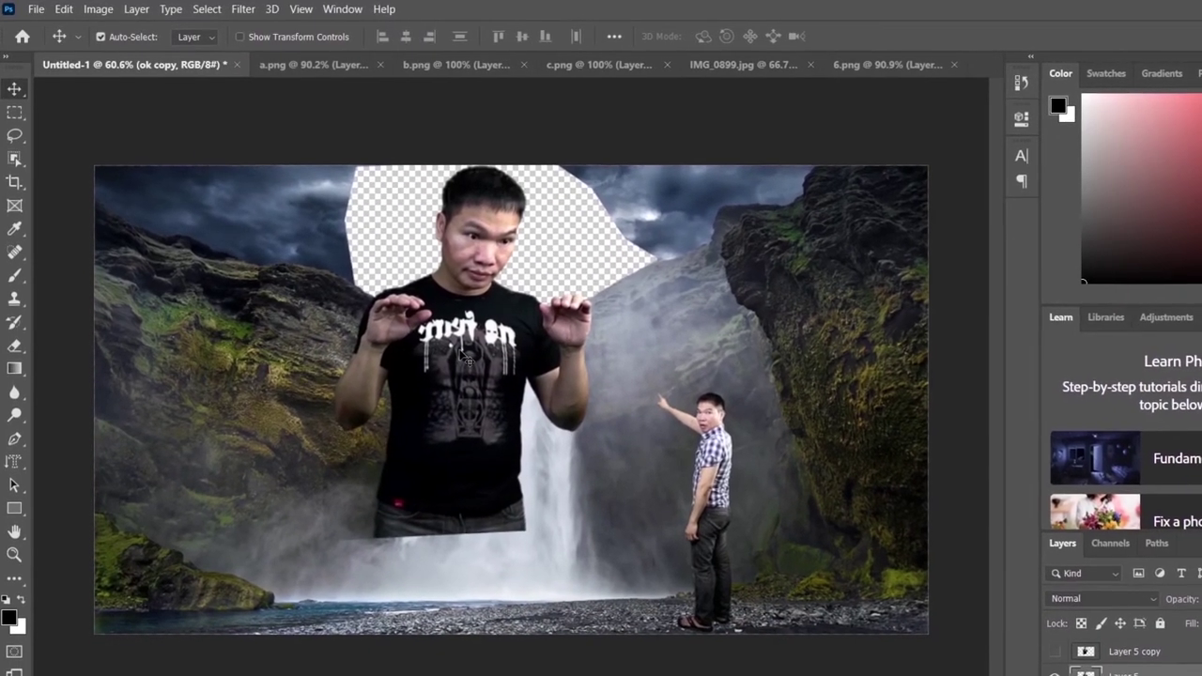
pyautogui.moveTo(462, 355); pyautogui.dragTo(451, 330)
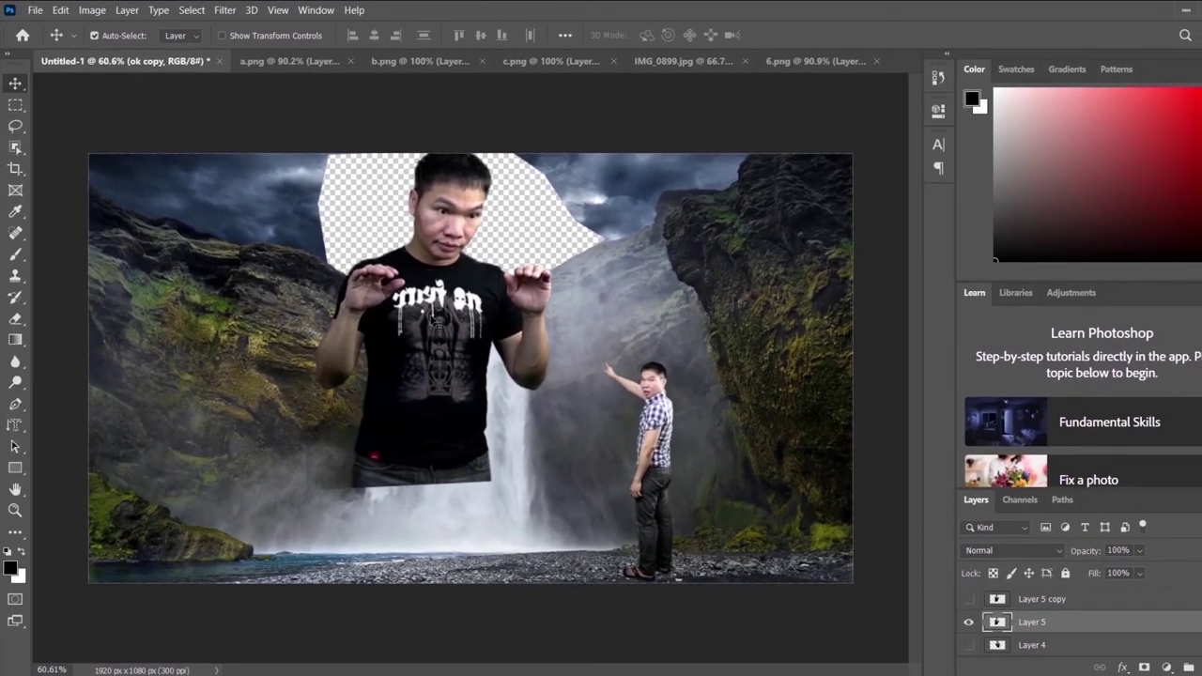
pyautogui.moveTo(1031, 624)
pyautogui.mouseDown()
pyautogui.moveTo(1036, 663)
pyautogui.moveTo(1033, 613)
pyautogui.mouseUp()
# Nudge the giant man up slightly with Free Transform so he peeks over the falls
pyautogui.hotkey('ctrl', 't')
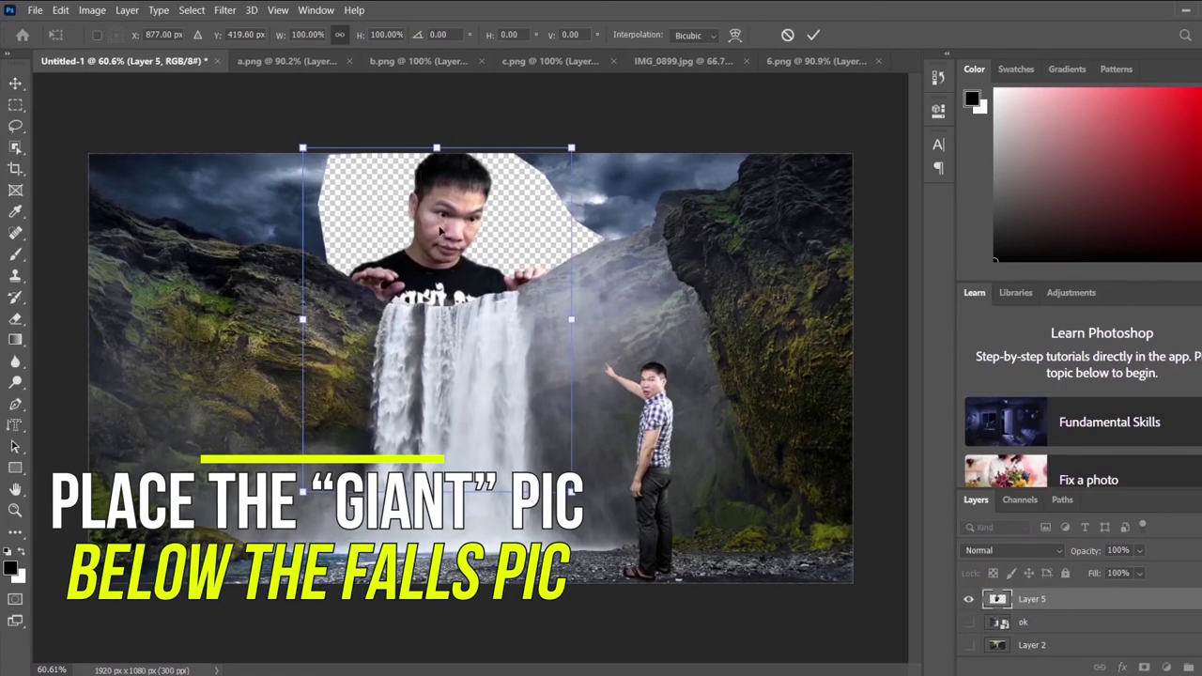
pyautogui.moveTo(439, 230); pyautogui.dragTo(440, 229)
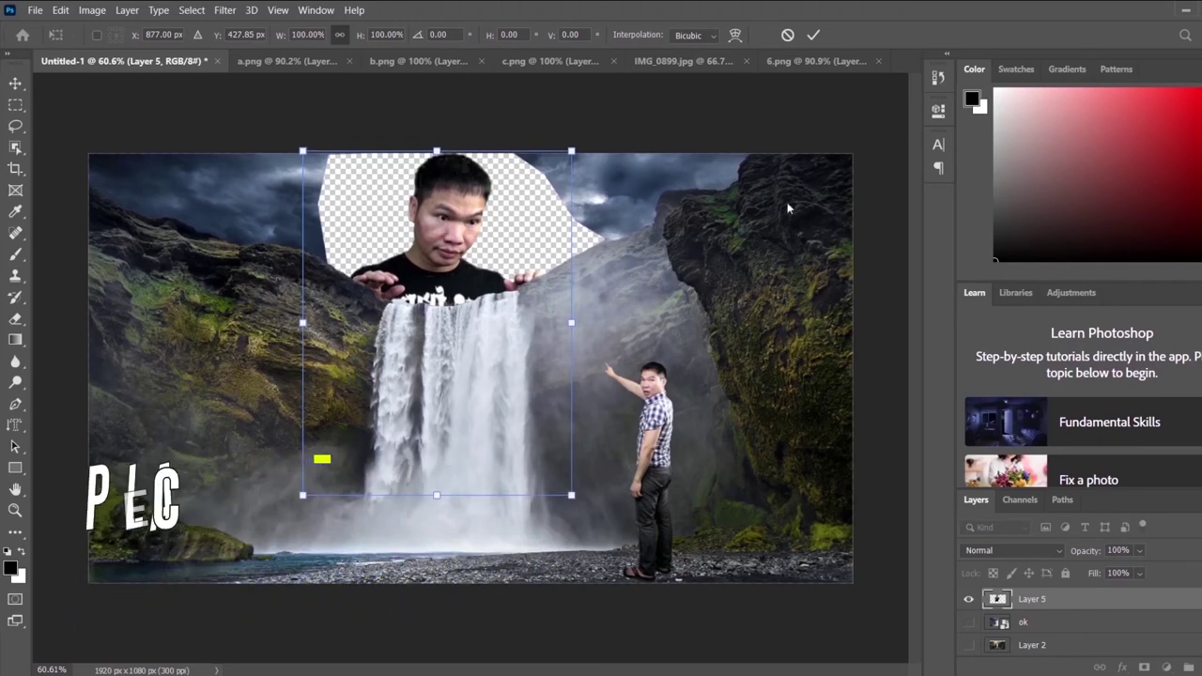
pyautogui.click(814, 36)
# Drag the storm-cloud sky from a.png into the composite, over the gap above the waterfall
pyautogui.click(289, 61)
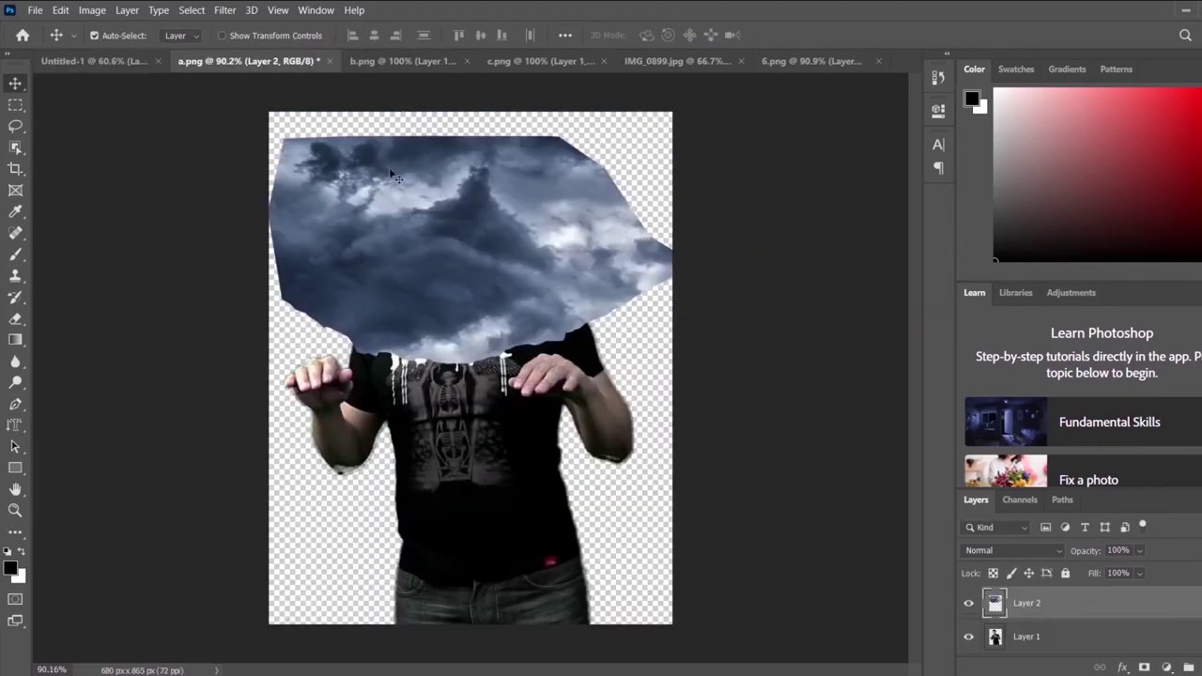
pyautogui.moveTo(438, 247)
pyautogui.mouseDown()
pyautogui.moveTo(364, 219)
pyautogui.moveTo(125, 61)
pyautogui.mouseUp()
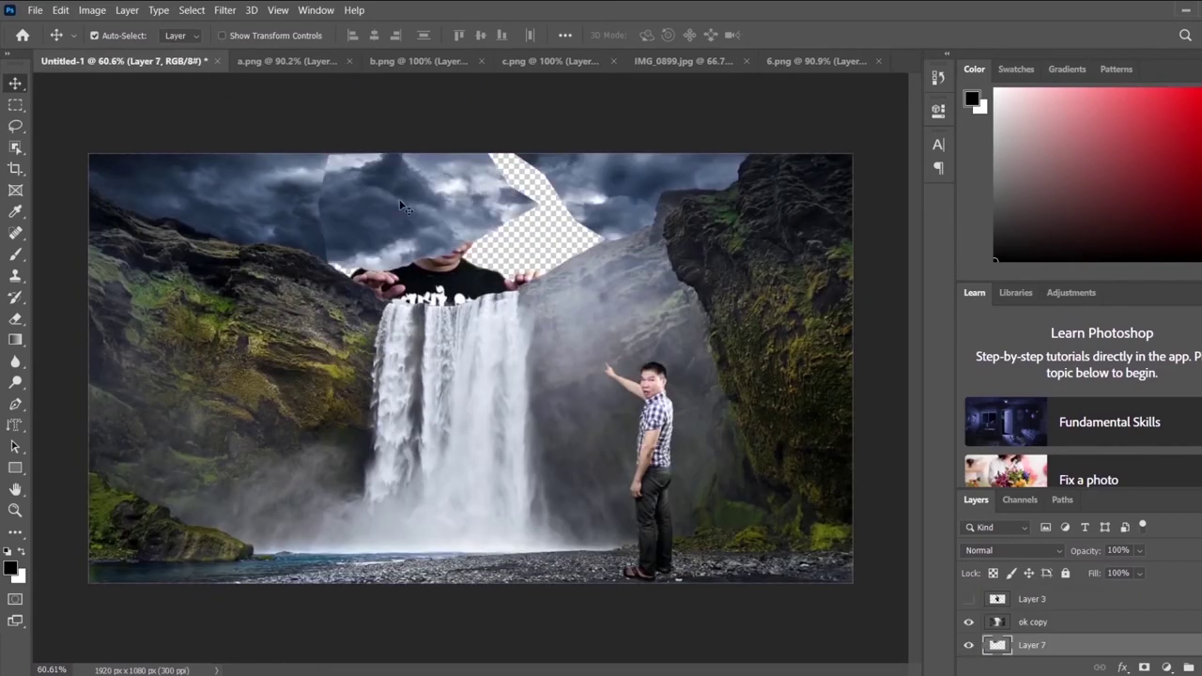
pyautogui.moveTo(396, 195)
pyautogui.mouseDown()
pyautogui.moveTo(480, 239)
pyautogui.moveTo(464, 246)
pyautogui.moveTo(564, 291)
pyautogui.mouseUp()
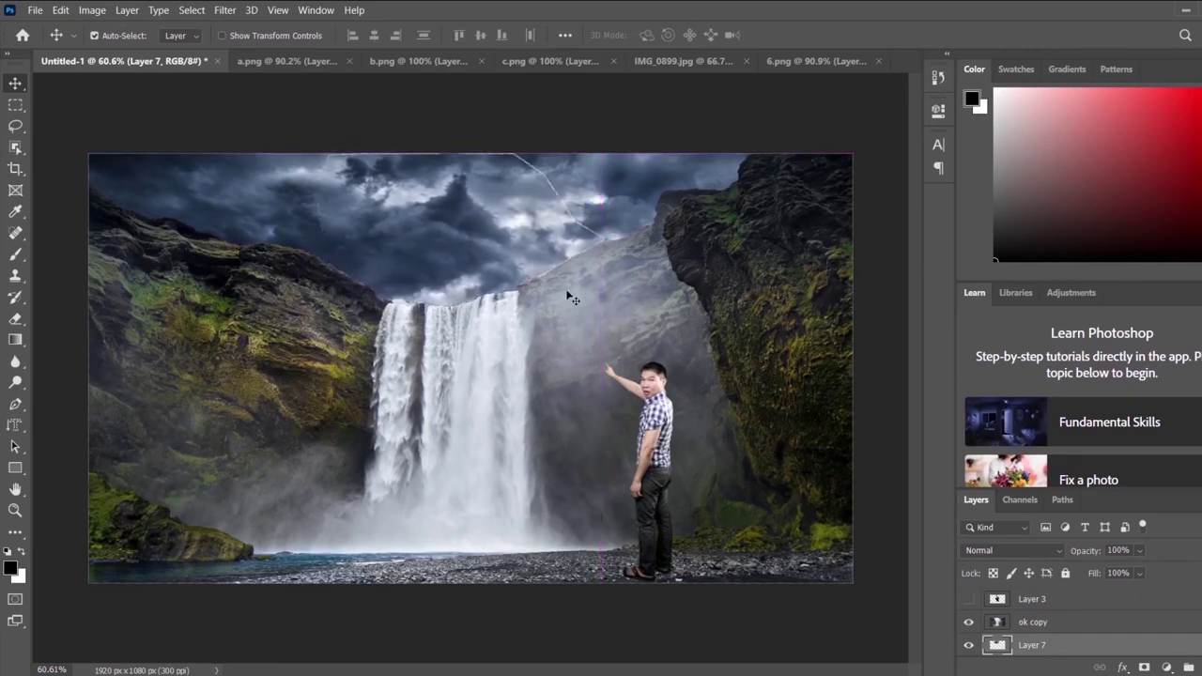
# Scale the sky layer to 101.68% so it fully covers the gap
pyautogui.hotkey('ctrl', 't')
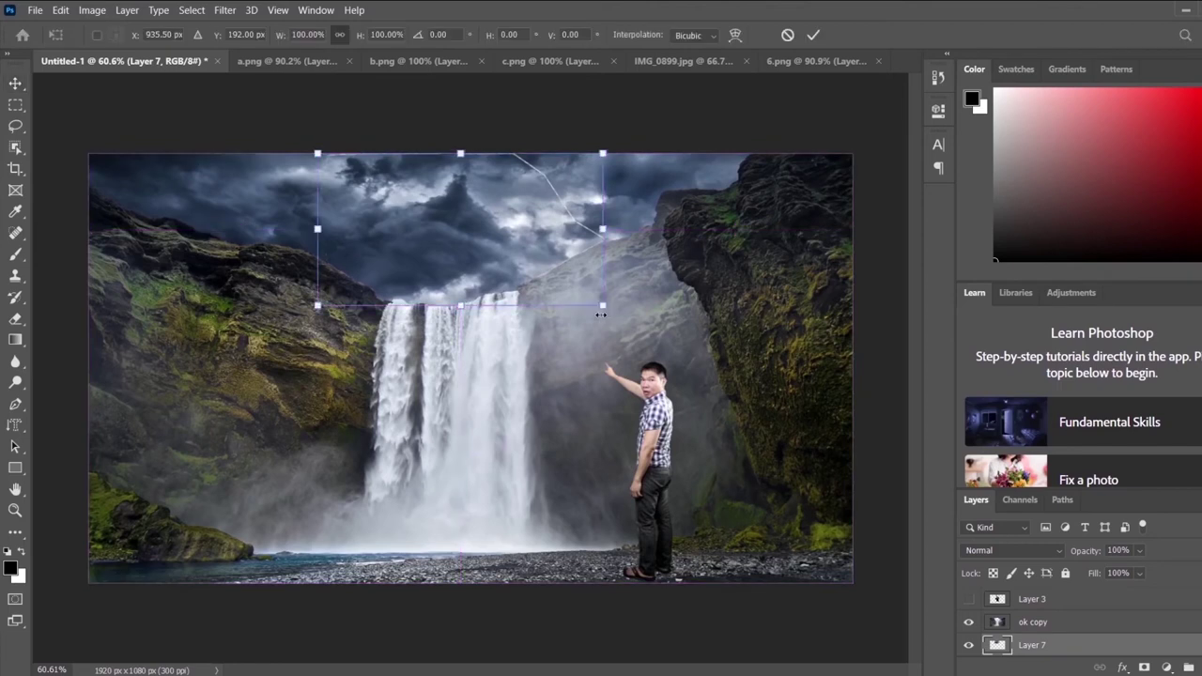
pyautogui.moveTo(604, 152); pyautogui.dragTo(606, 150)
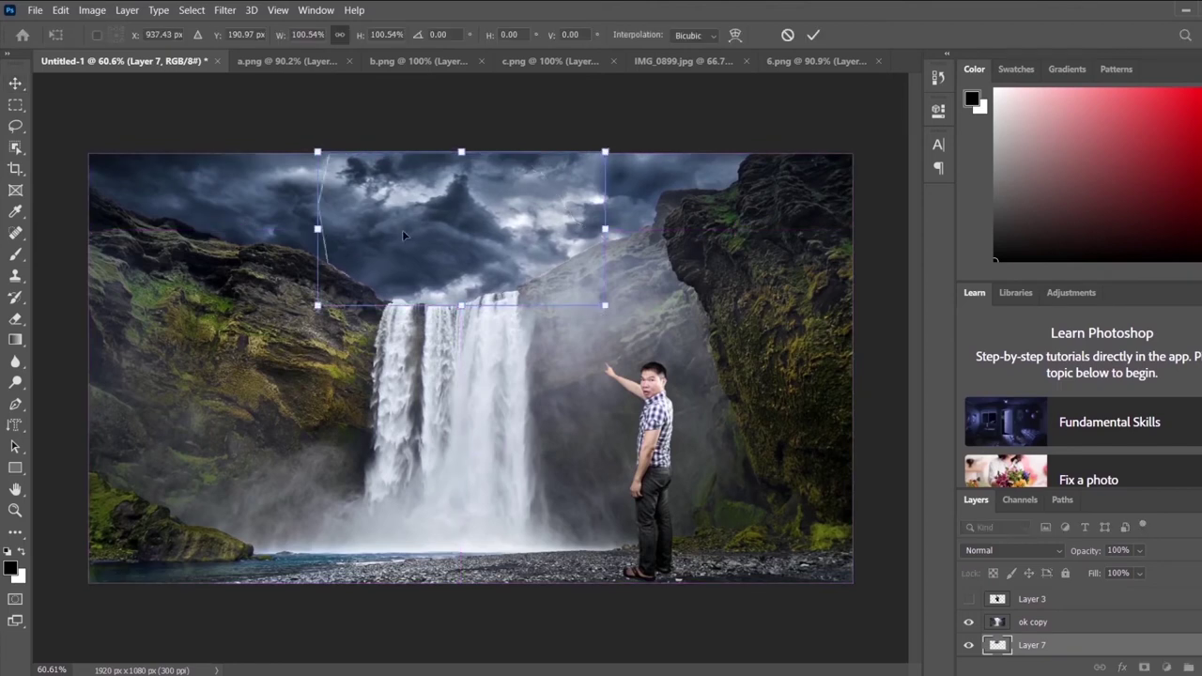
pyautogui.moveTo(318, 229); pyautogui.dragTo(314, 229)
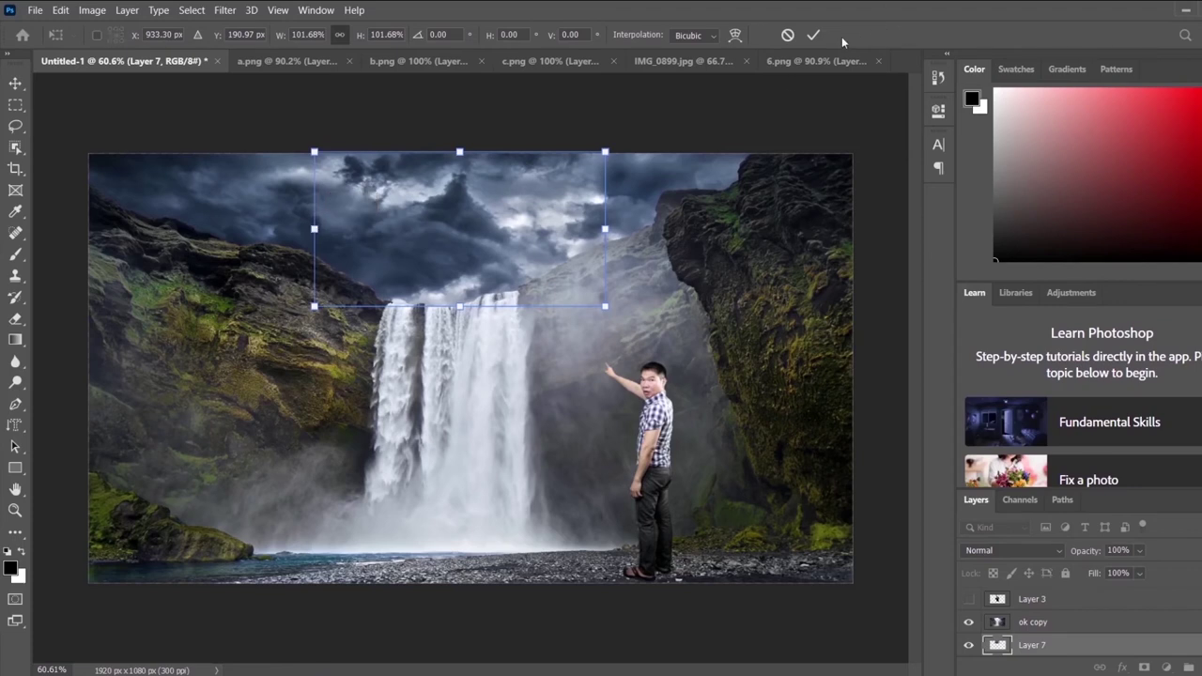
pyautogui.click(813, 36)
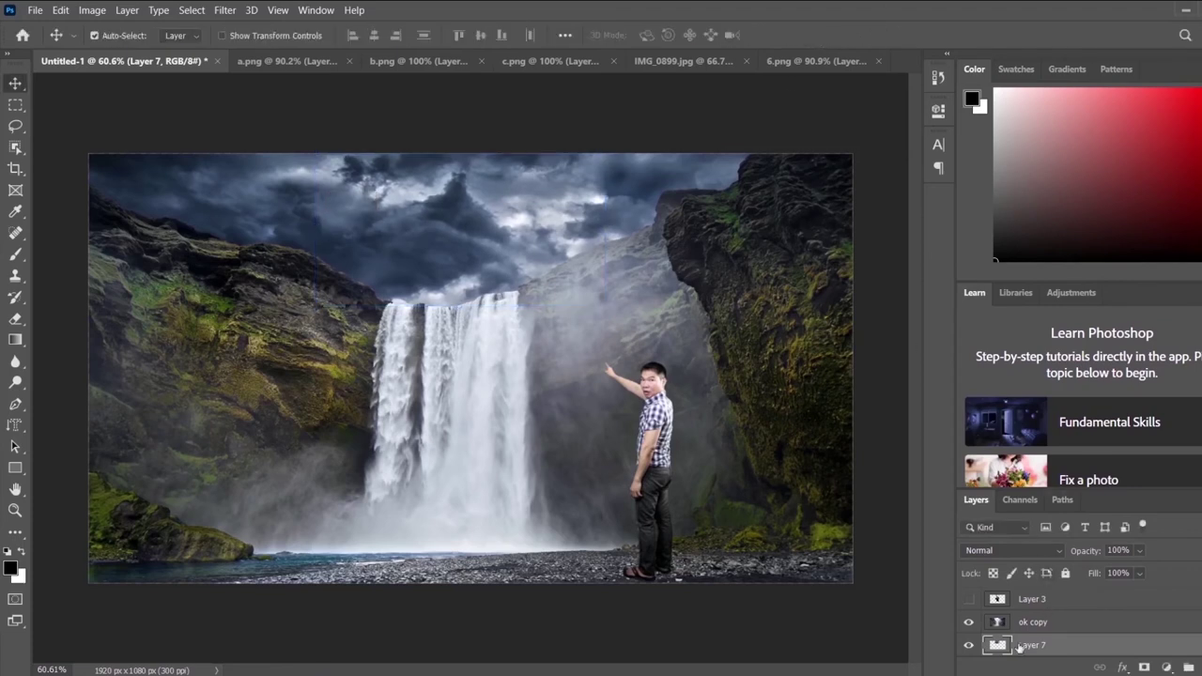
# Restack the sky below the giant man and apply Brightness/Contrast at Brightness -31, Contrast 3
pyautogui.moveTo(998, 647); pyautogui.dragTo(997, 610)
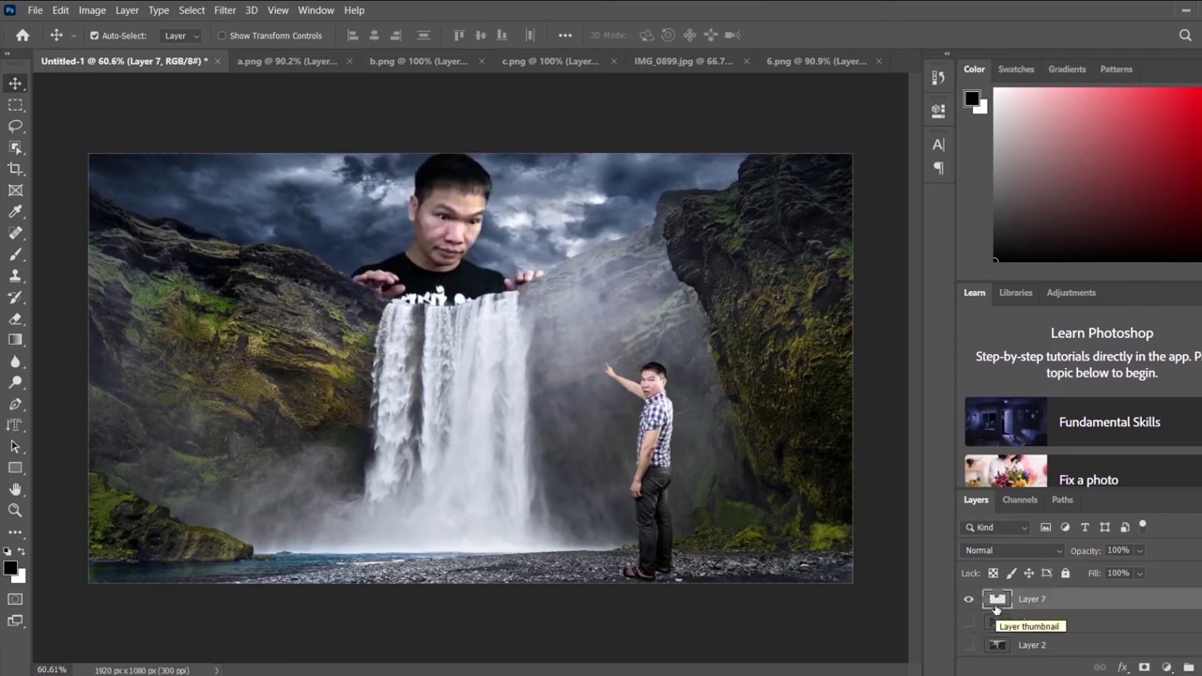
pyautogui.click(92, 9)
pyautogui.moveTo(117, 49)
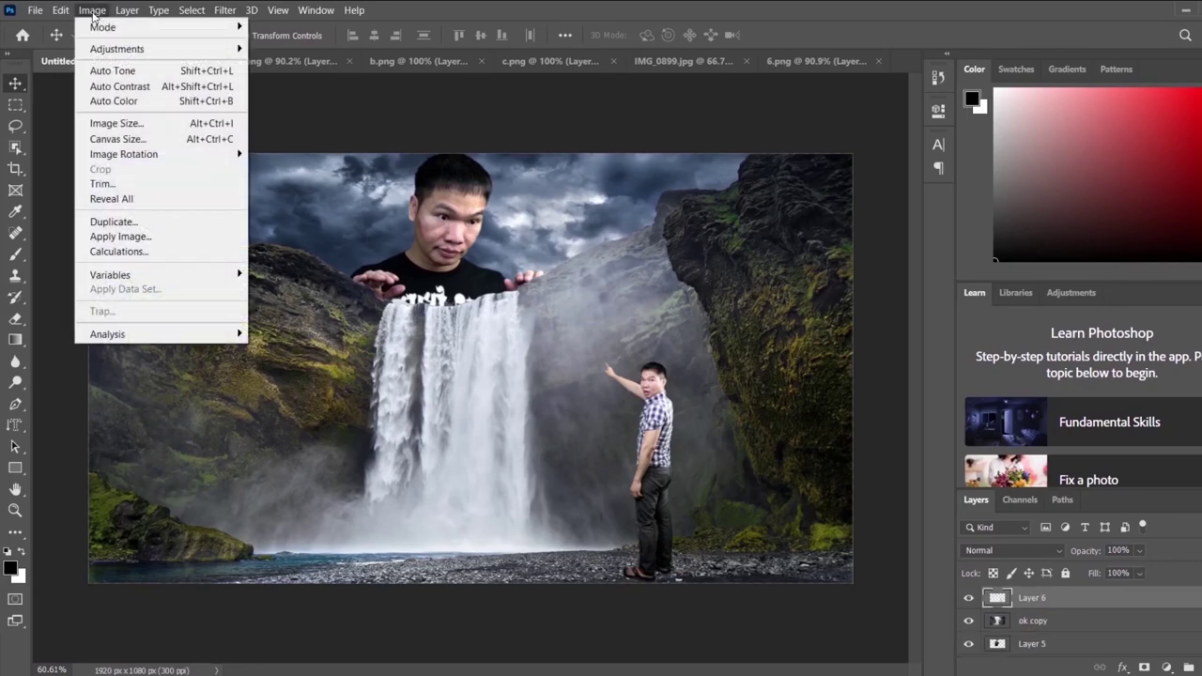
pyautogui.click(376, 46)
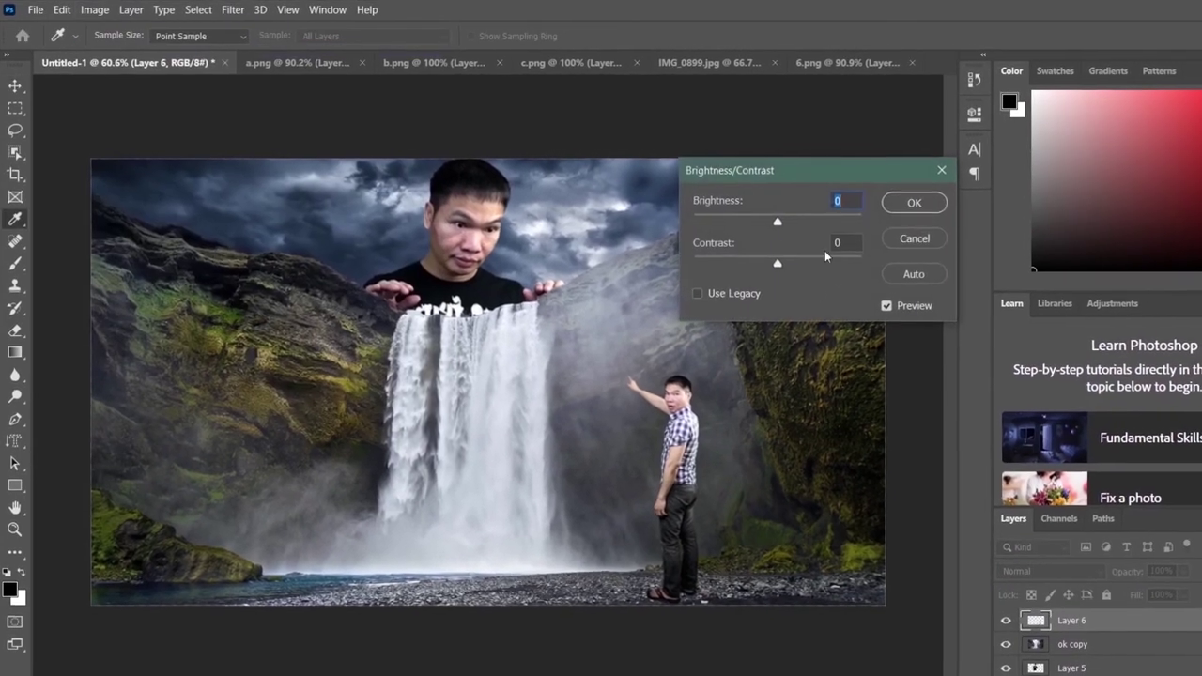
pyautogui.moveTo(767, 219); pyautogui.dragTo(751, 230)
pyautogui.moveTo(808, 273); pyautogui.dragTo(881, 289)
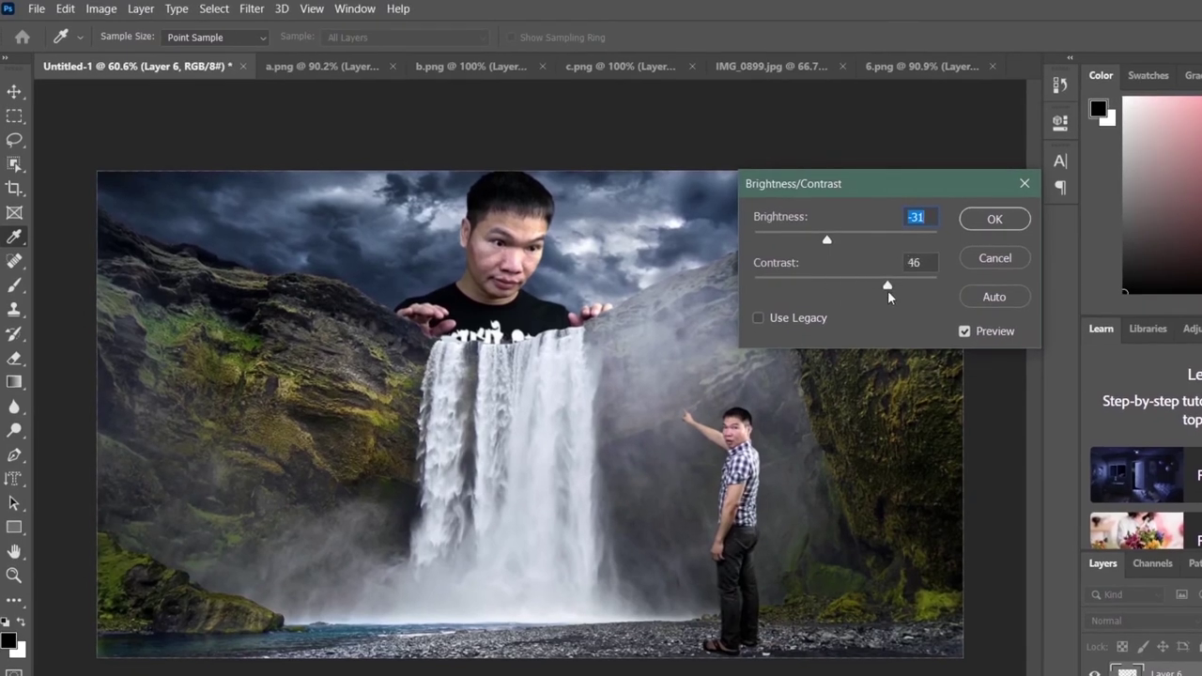
pyautogui.moveTo(890, 289); pyautogui.dragTo(872, 290)
pyautogui.click(988, 220)
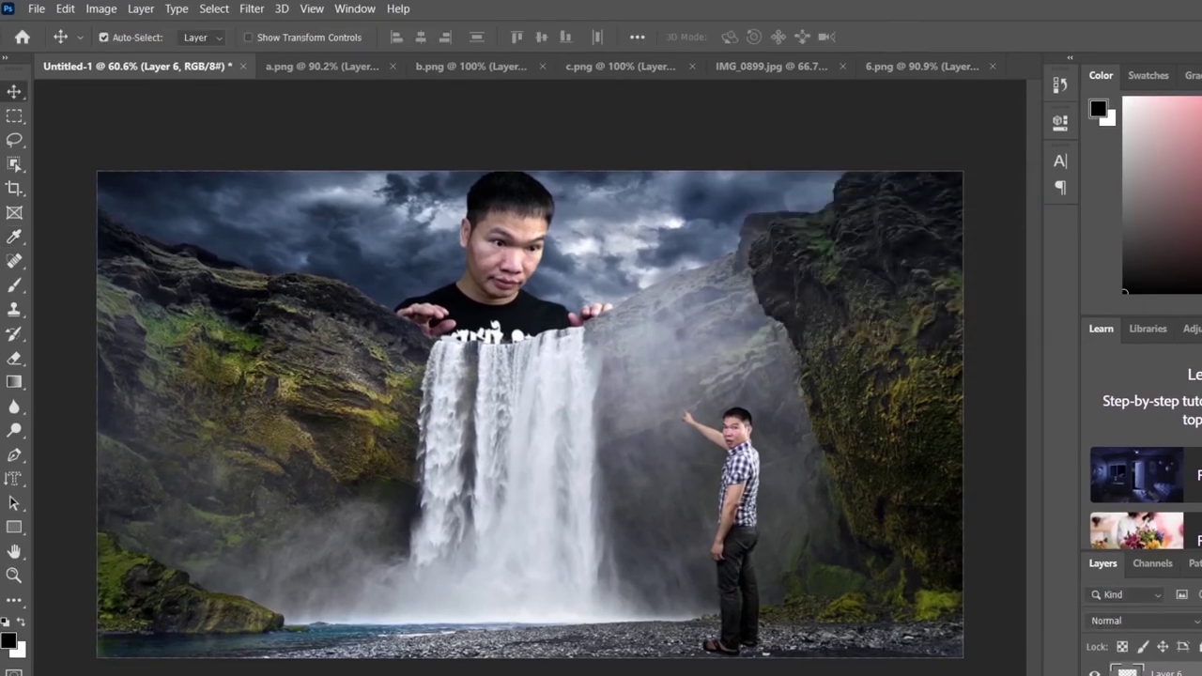
# Commit a free transform on the small pointing man without changes
pyautogui.hotkey('ctrl', 't')
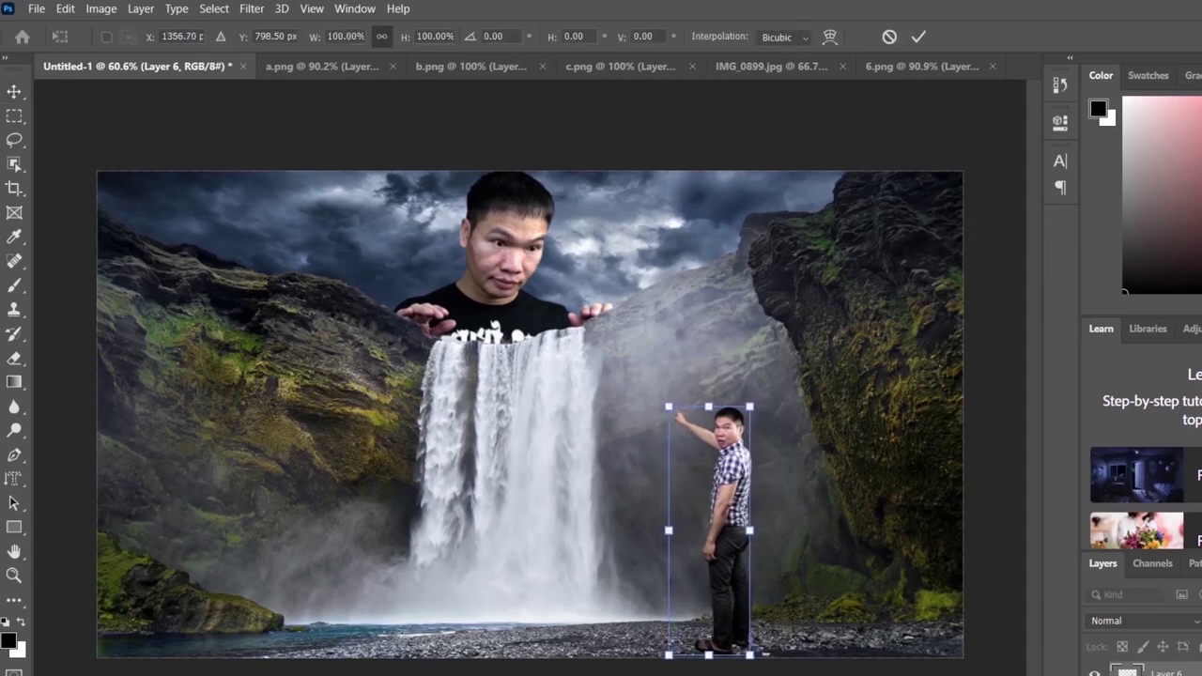
pyautogui.press('Return')
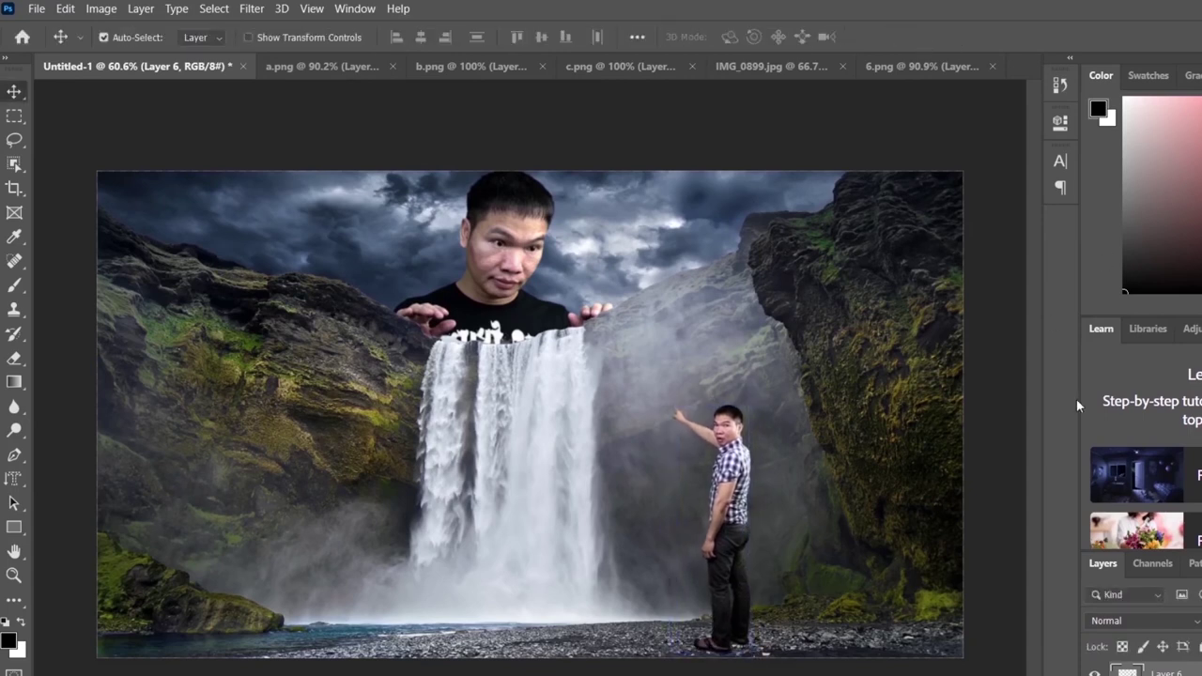
pyautogui.scroll(1, 823, 437)
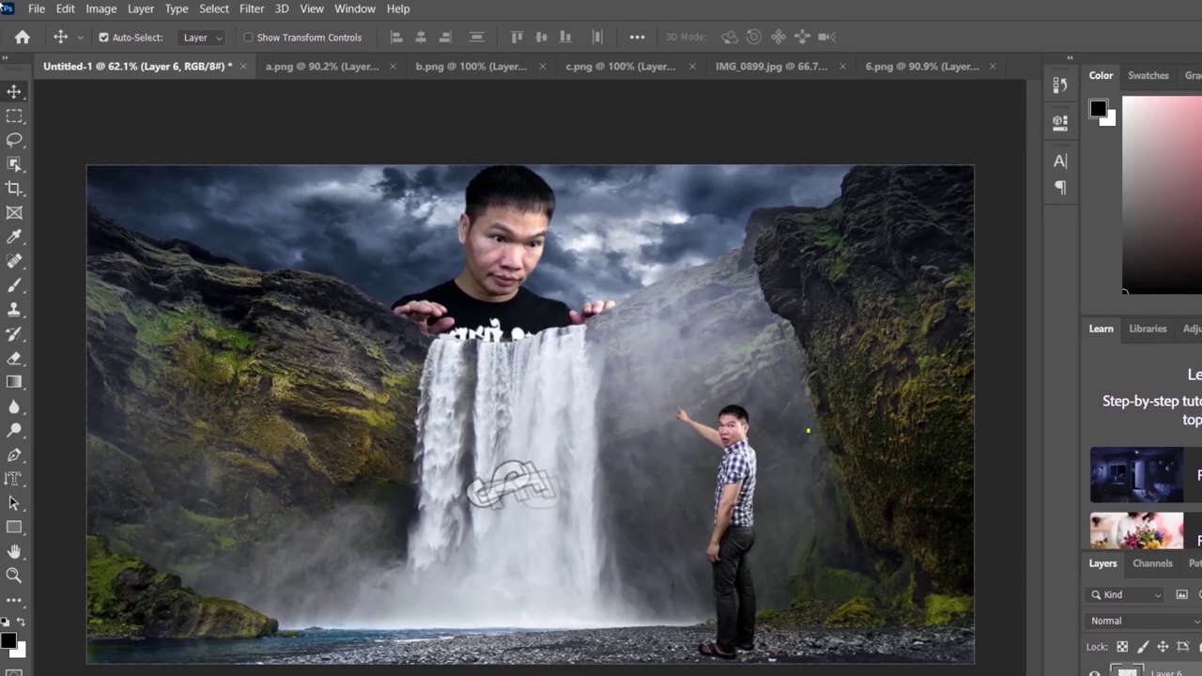
# Save As to this computer with the file name 'FB cover photo'
pyautogui.click(37, 9)
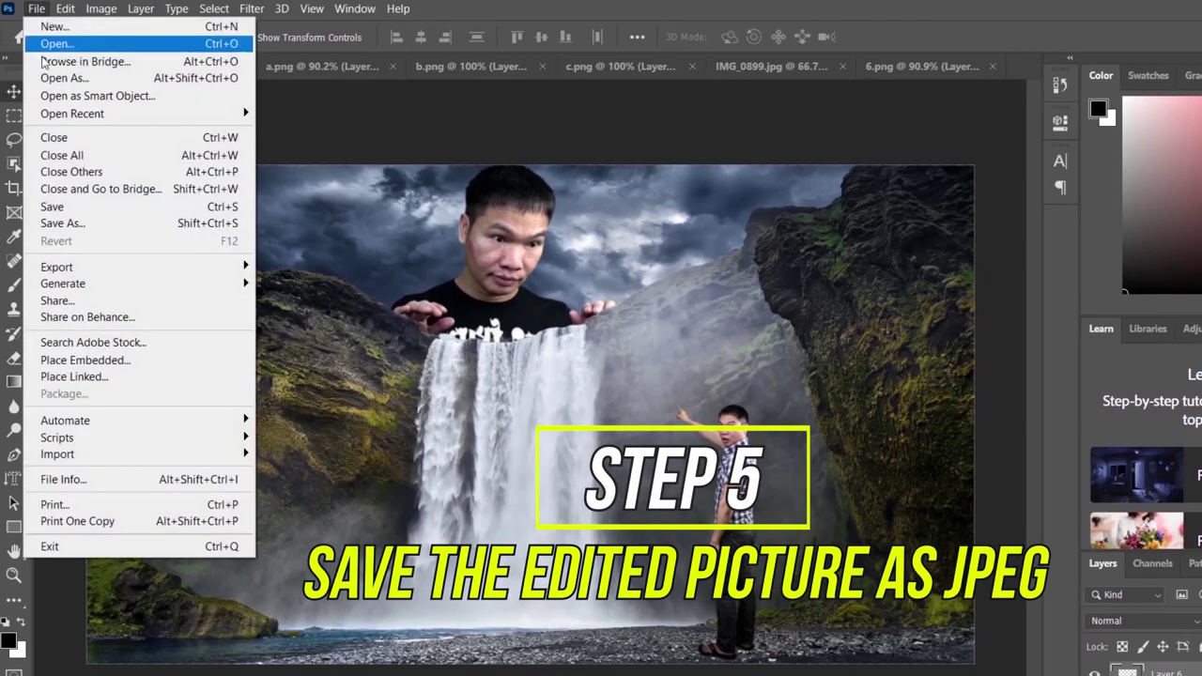
pyautogui.click(103, 224)
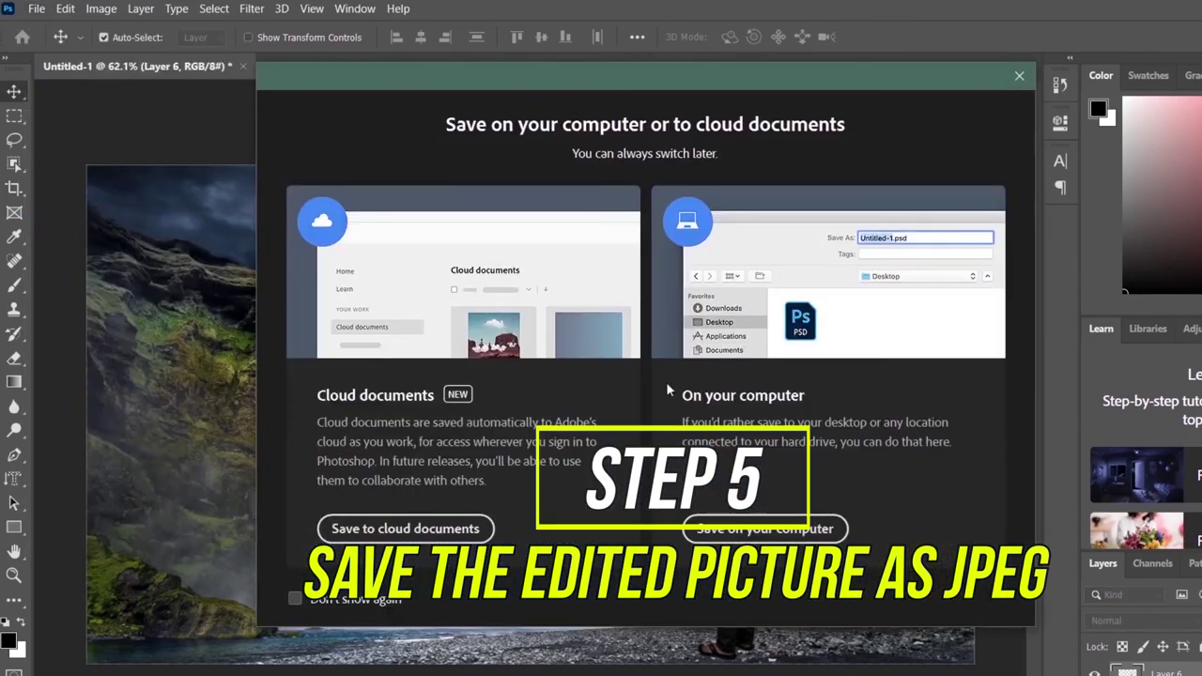
pyautogui.click(765, 529)
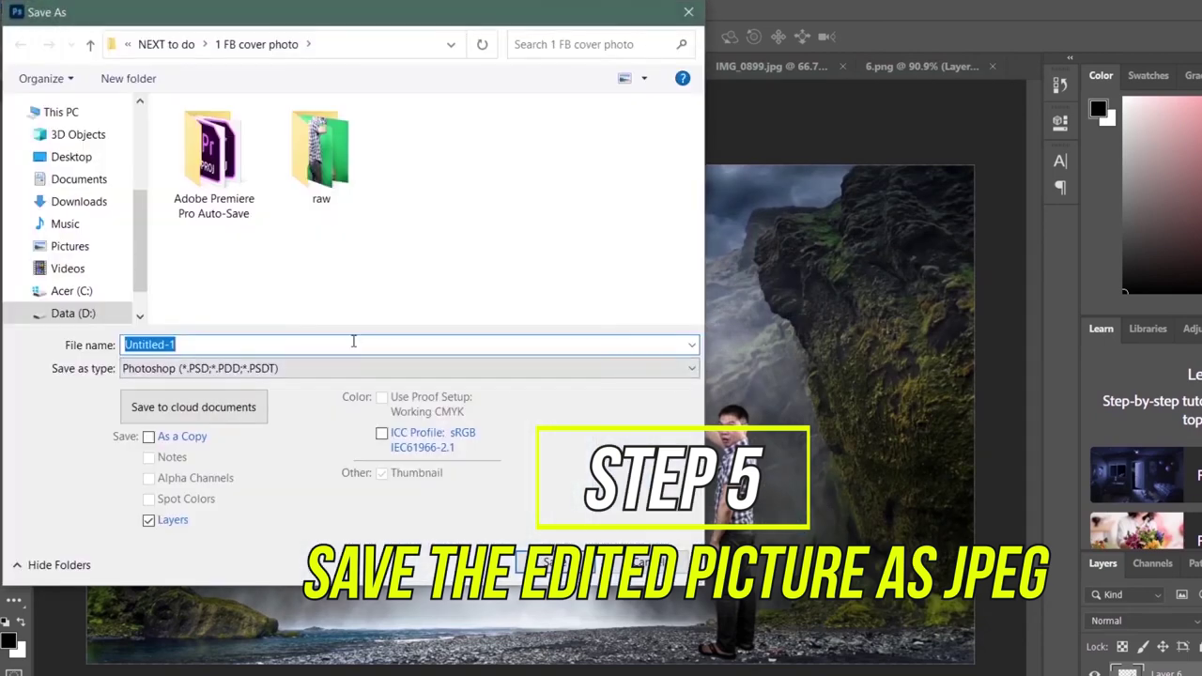
pyautogui.write('FB')
pyautogui.press('Down')
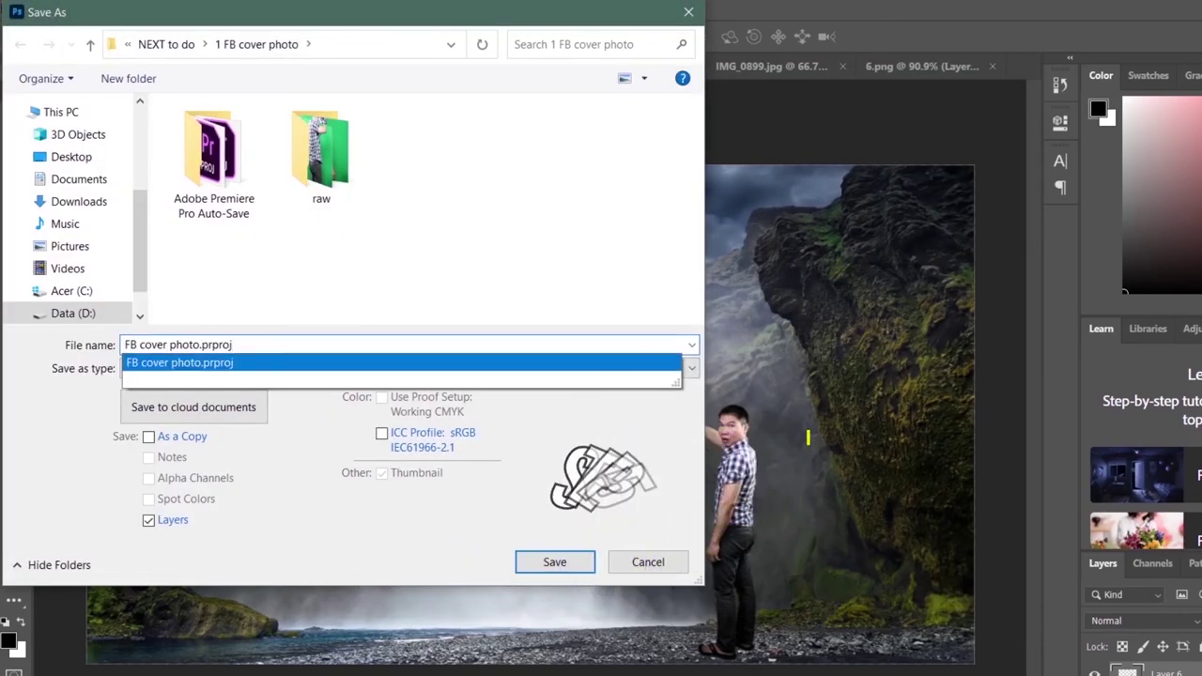
pyautogui.press('BackSpace')
pyautogui.press('BackSpace')
pyautogui.press('BackSpace')
pyautogui.press('BackSpace')
pyautogui.press('BackSpace')
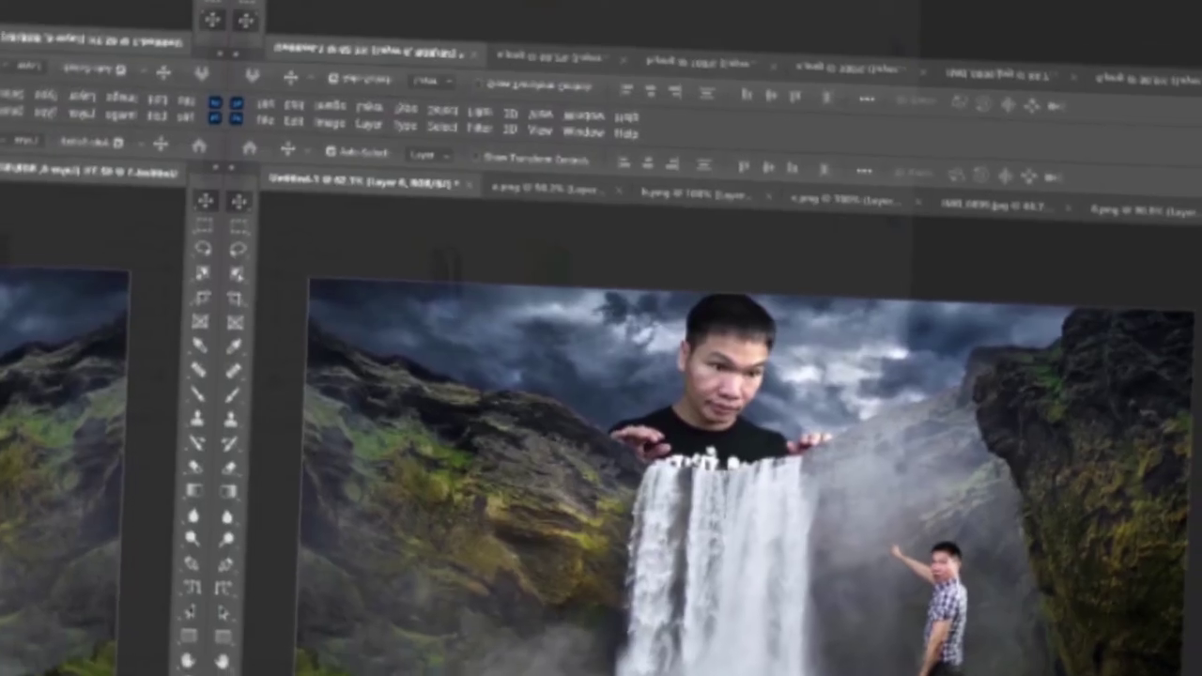